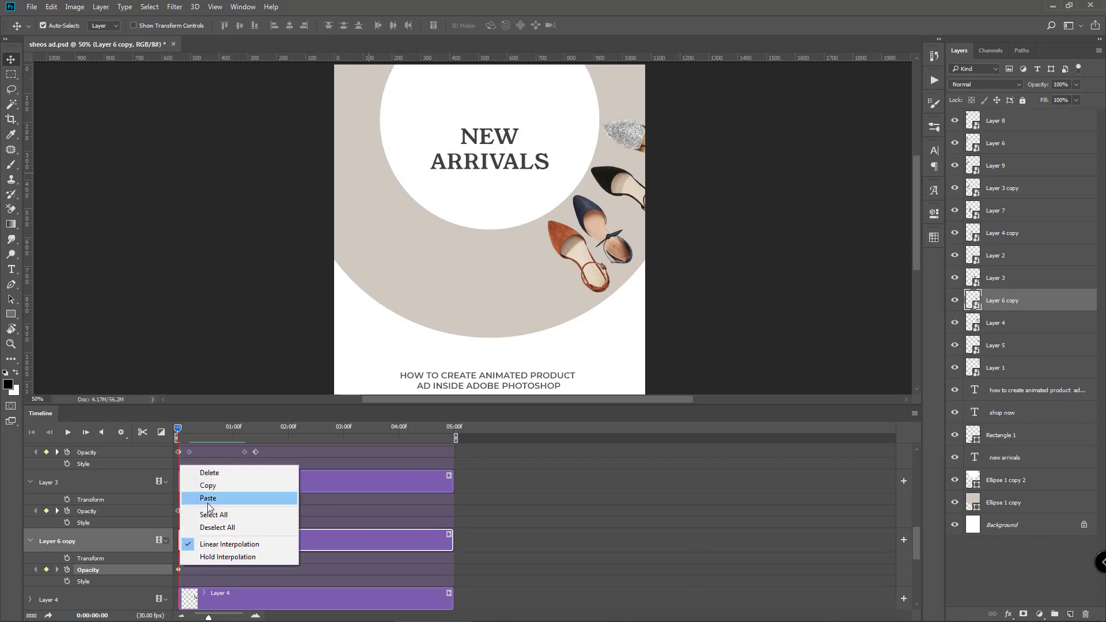
Step: Paste the copied opacity keyframes onto Layer 6 copy and Layer 4, starting at 0:00:00:00
click(208, 500)
drag(915, 542, 914, 558)
click(30, 499)
right_click(184, 529)
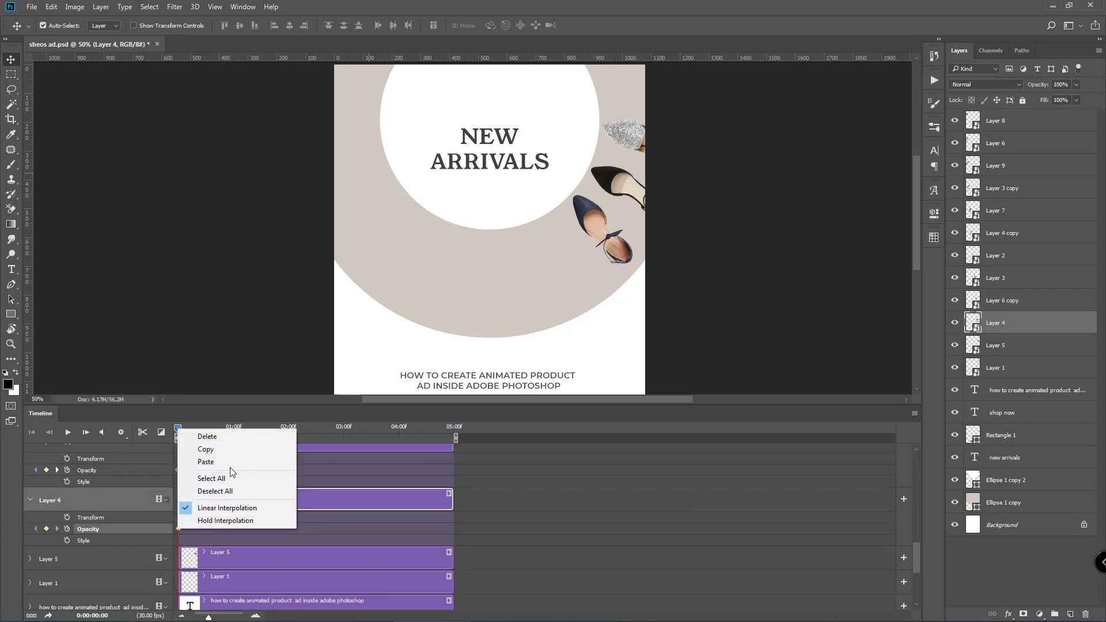
click(230, 465)
Step: Enable opacity animation on Layer 5 and Layer 1 and paste the copied opacity keyframes onto both at 0:00:00:00
click(30, 558)
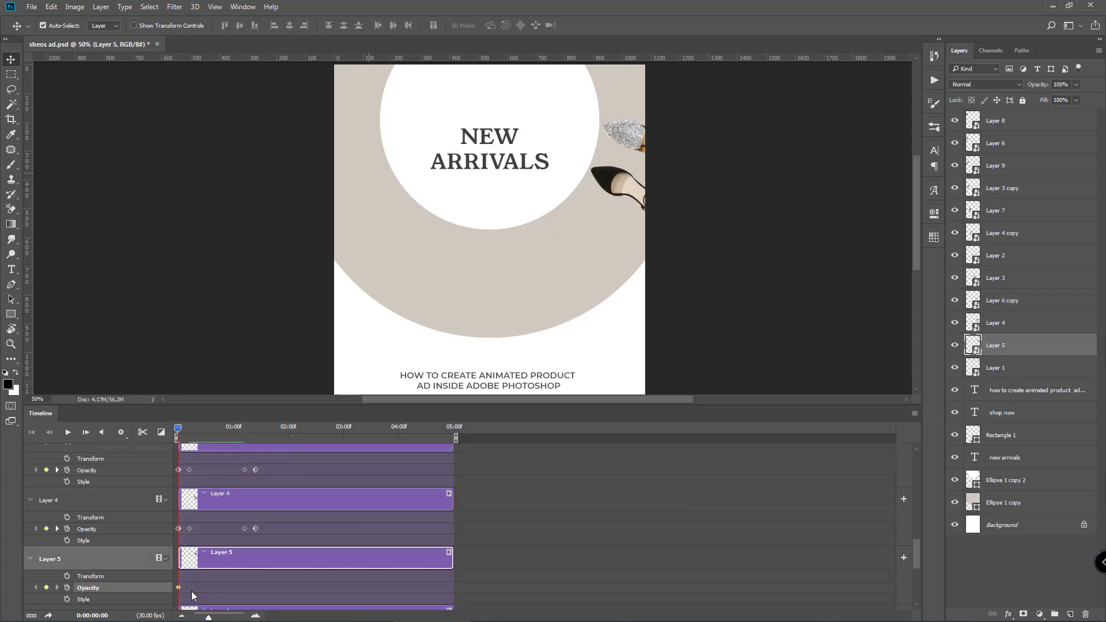
right_click(183, 588)
click(222, 516)
scroll(199, 514, down, 3)
click(49, 525)
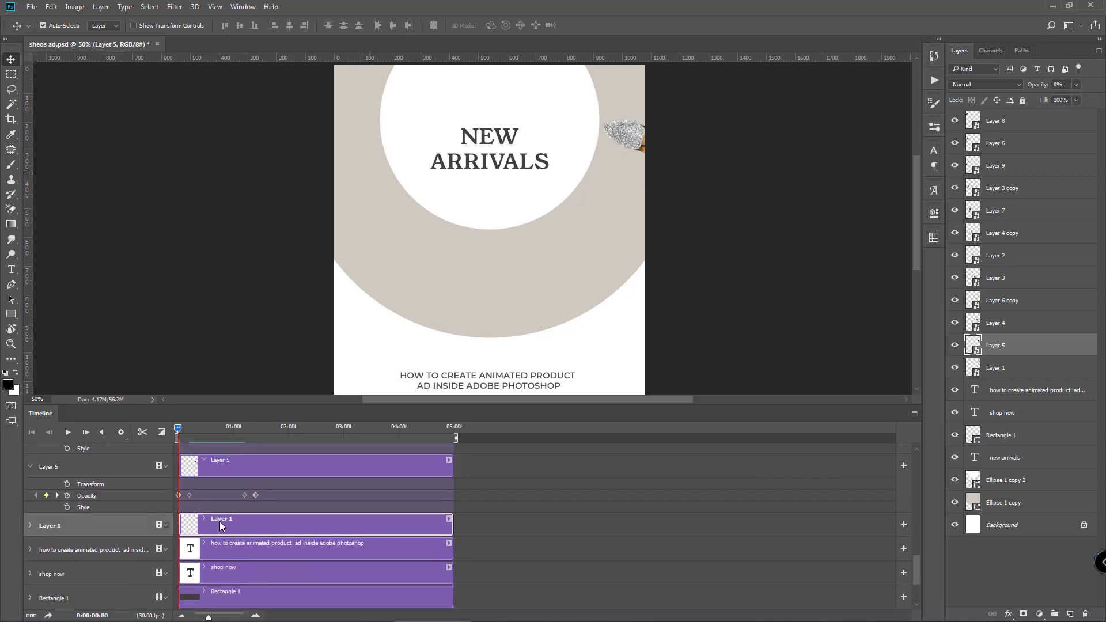
click(30, 524)
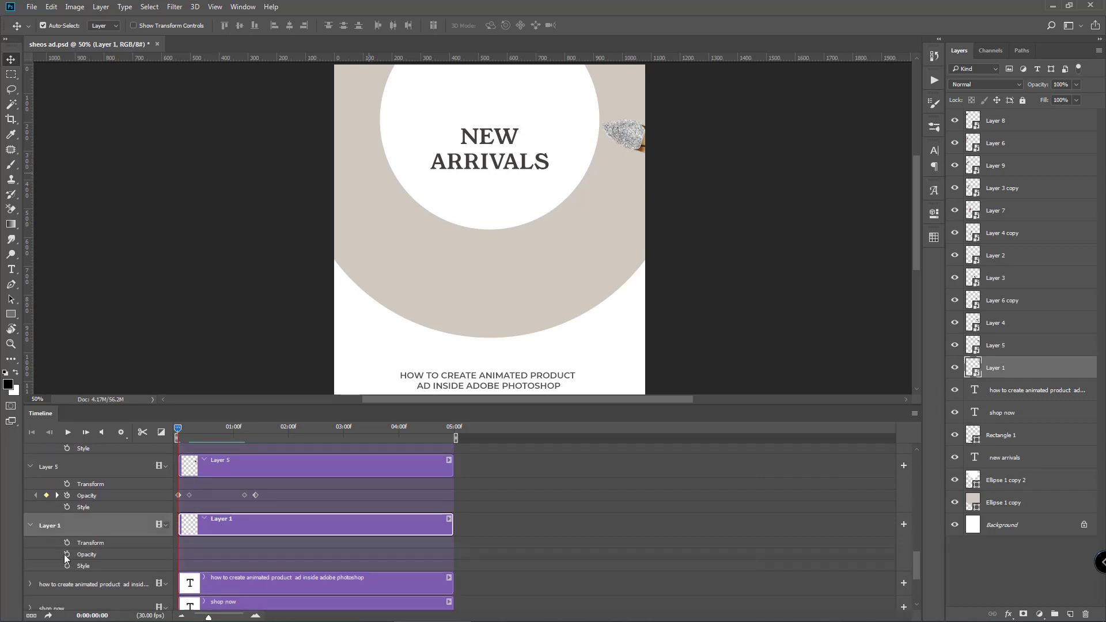
click(66, 554)
right_click(178, 554)
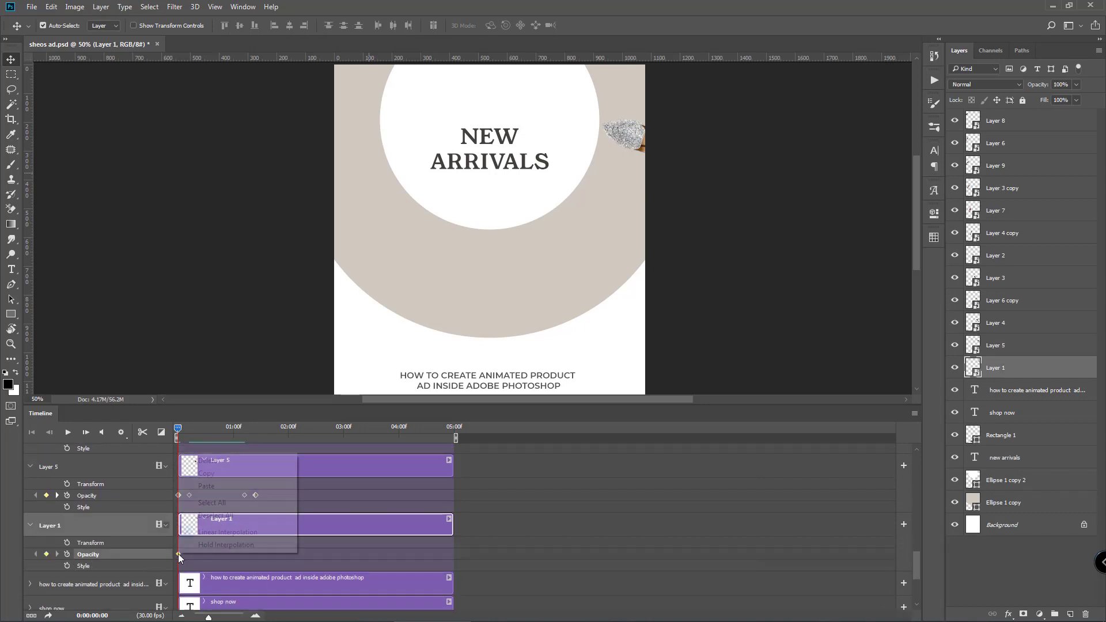
click(233, 487)
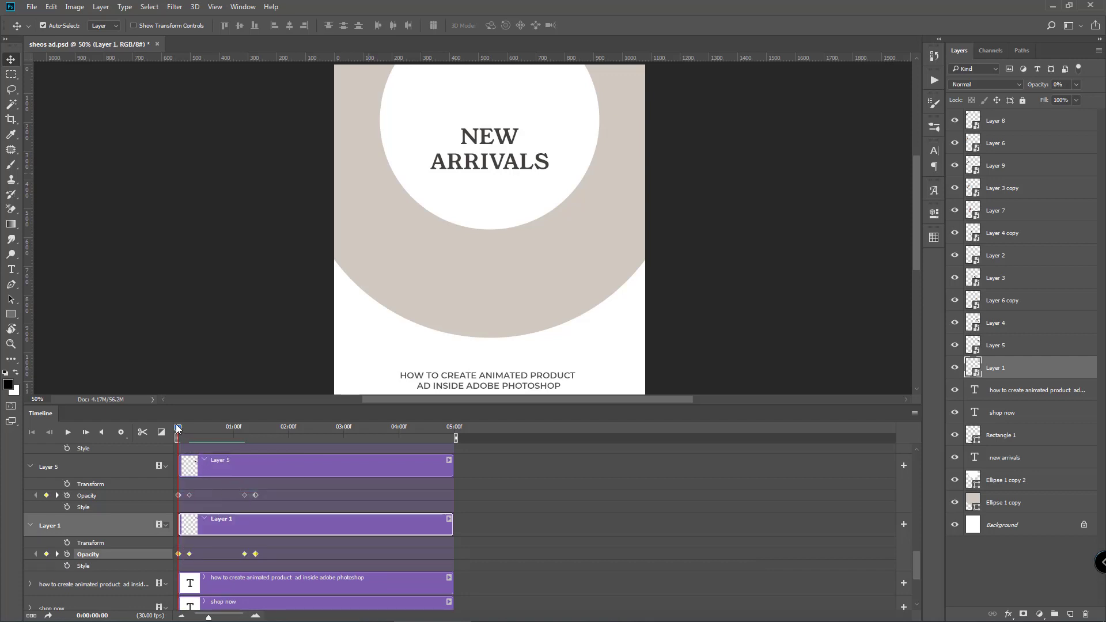
Step: Set the current time to 0:00:00:03 and shift Layer 6's clip to start there
drag(178, 428, 156, 447)
scroll(250, 510, up, 5)
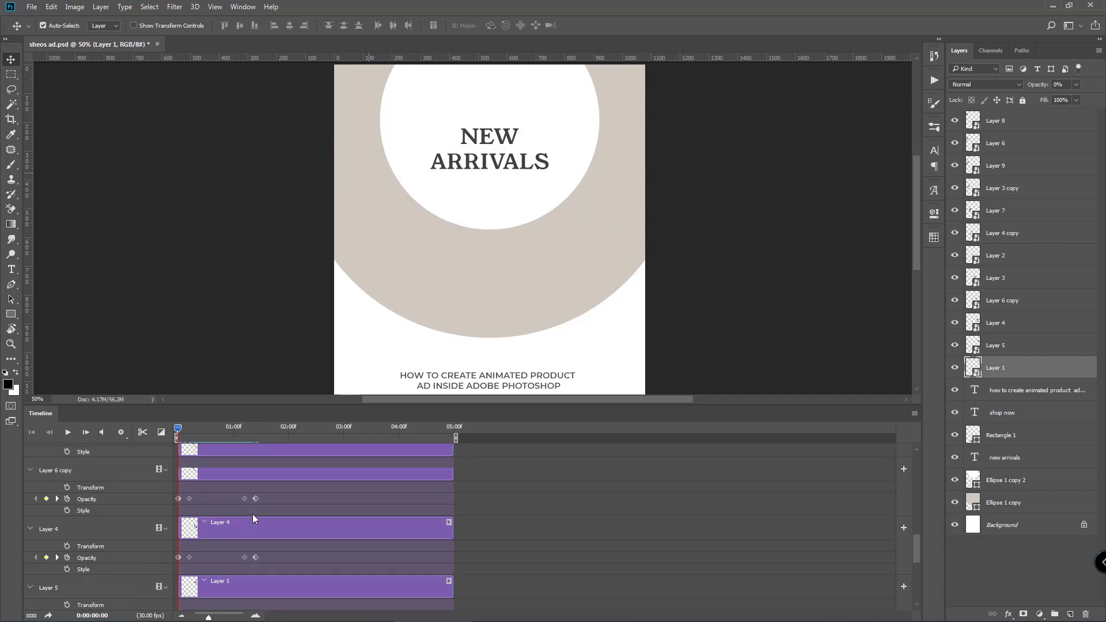
scroll(251, 510, up, 6)
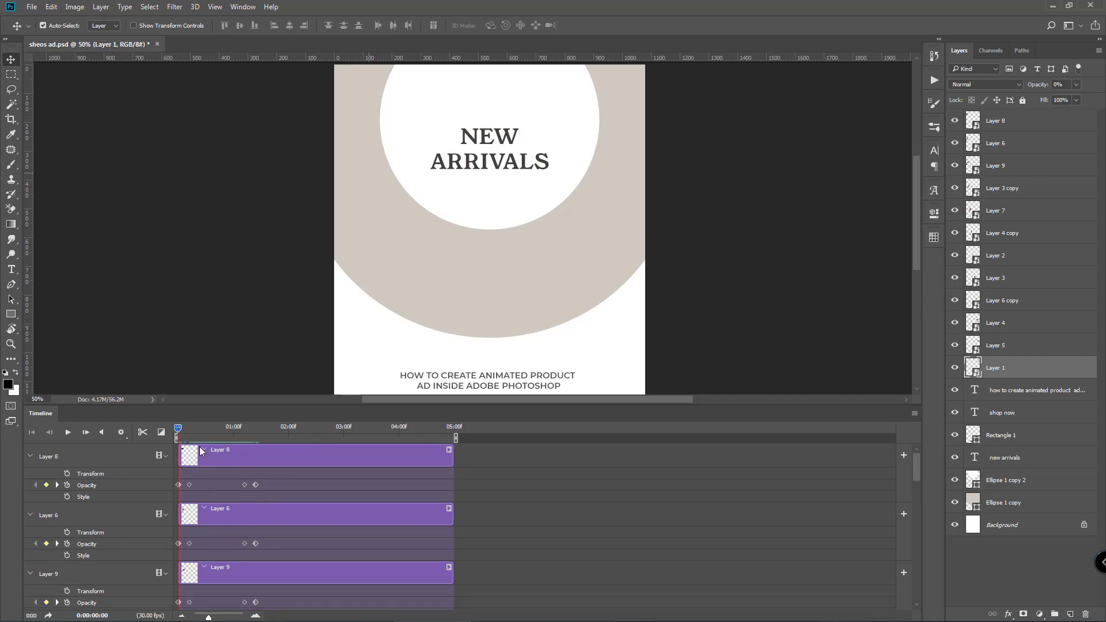
click(255, 615)
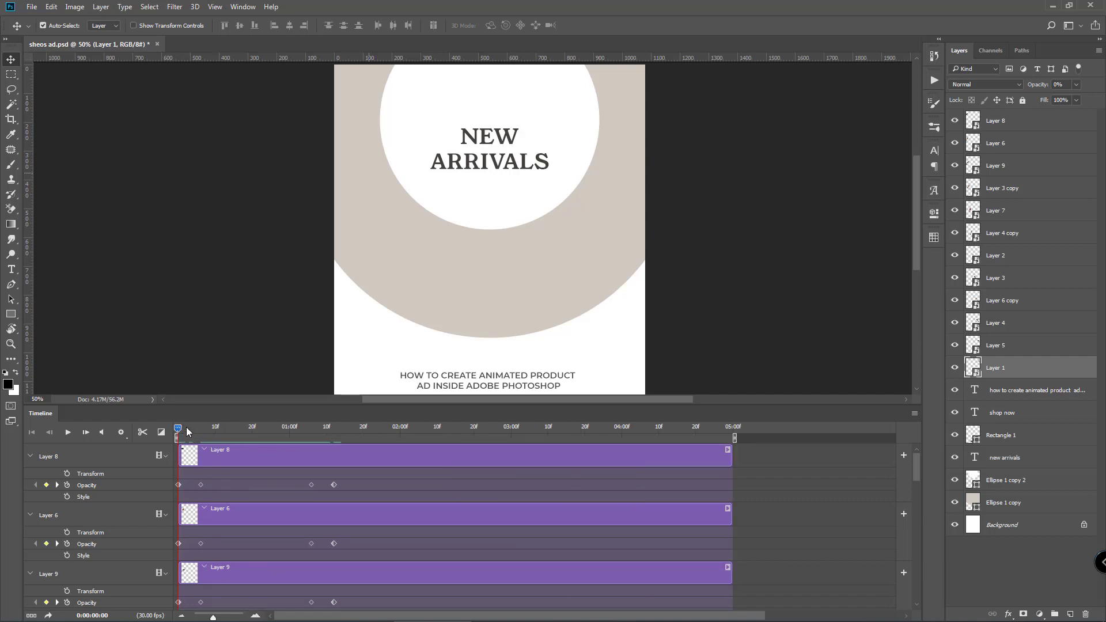
click(91, 615)
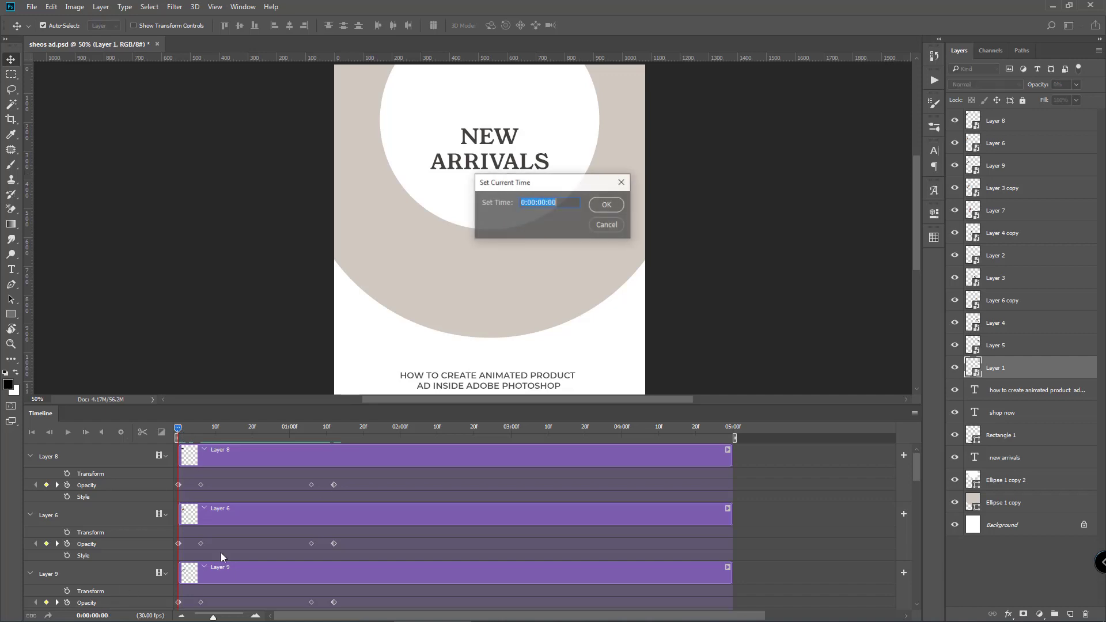
click(553, 202)
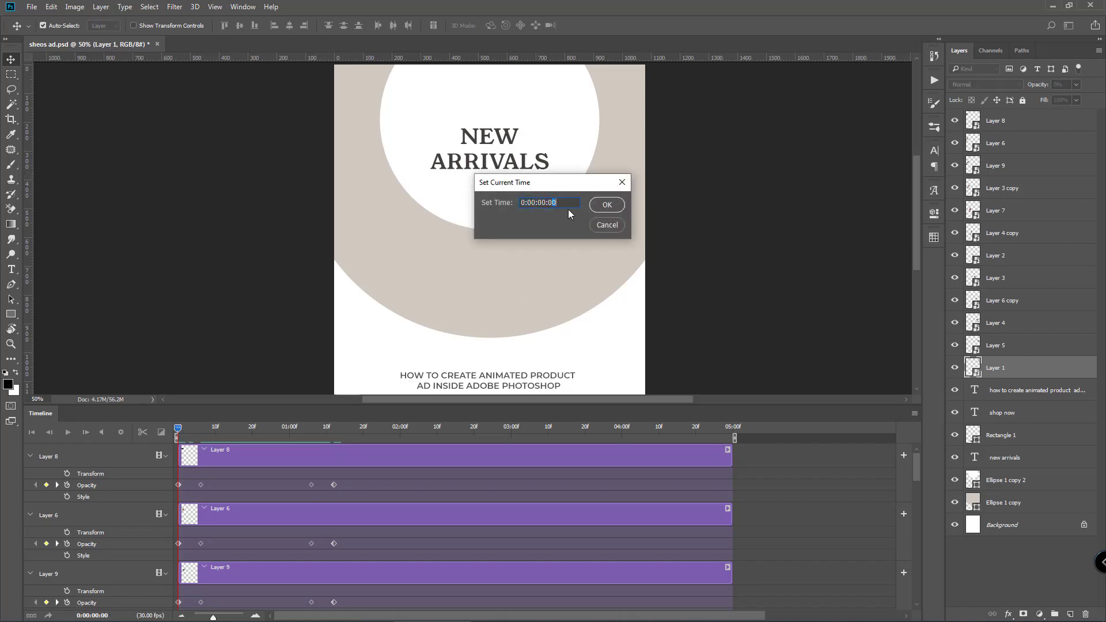
click(614, 207)
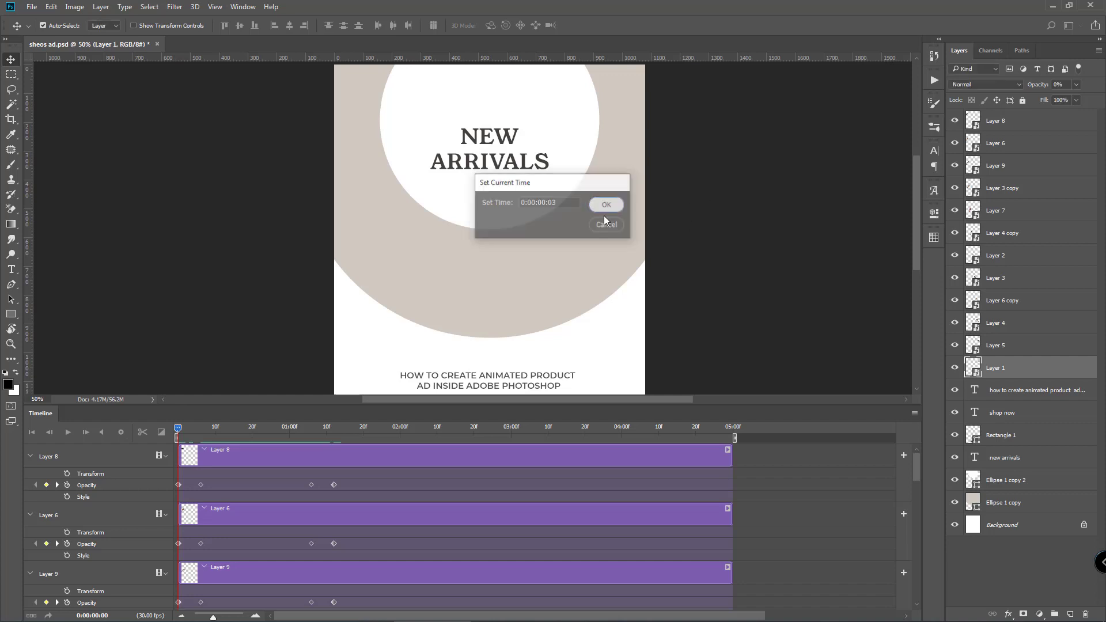
click(260, 452)
click(249, 514)
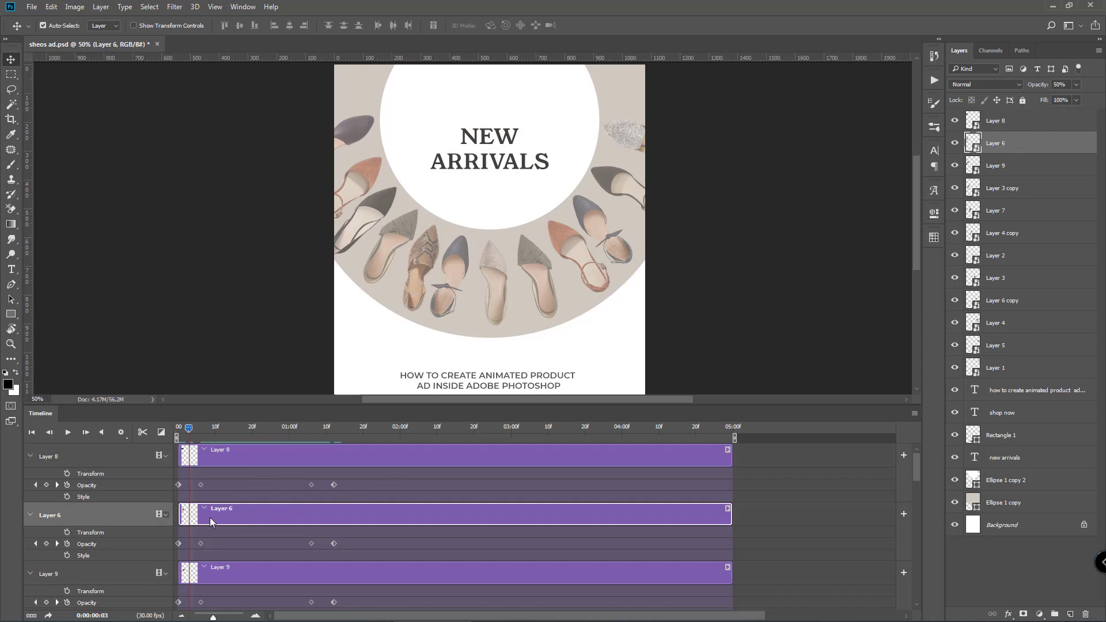
drag(220, 515, 227, 517)
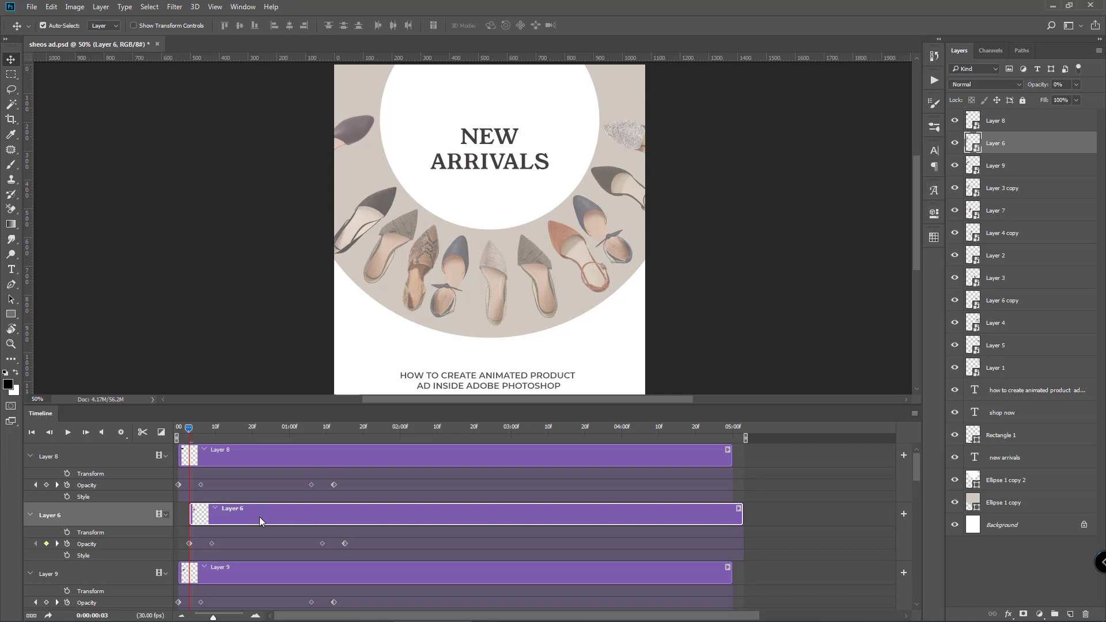
Step: Shift the timeline clips so Layer 9 starts at 0:00:00:06 and Layer 3 copy starts at 0:00:00:09
drag(193, 432, 201, 435)
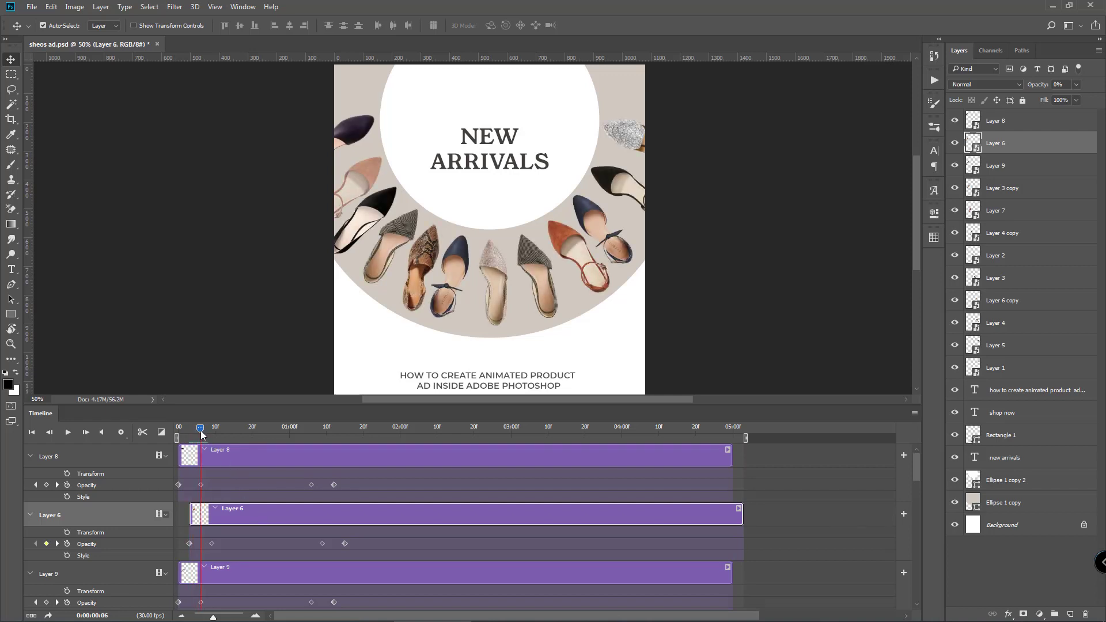
drag(224, 578, 245, 577)
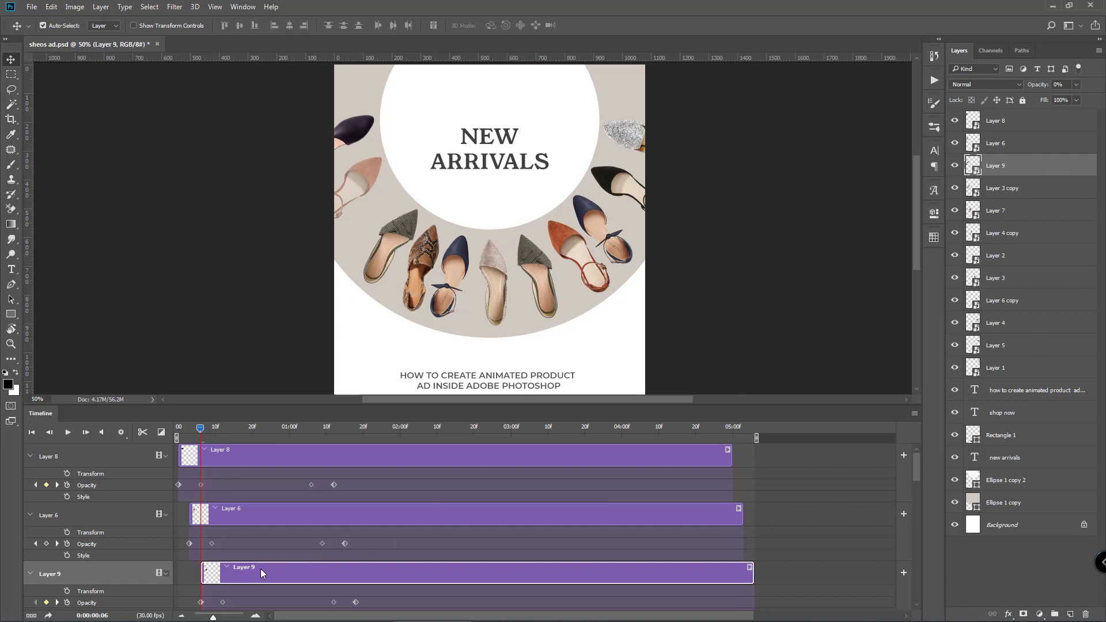
drag(200, 428, 212, 435)
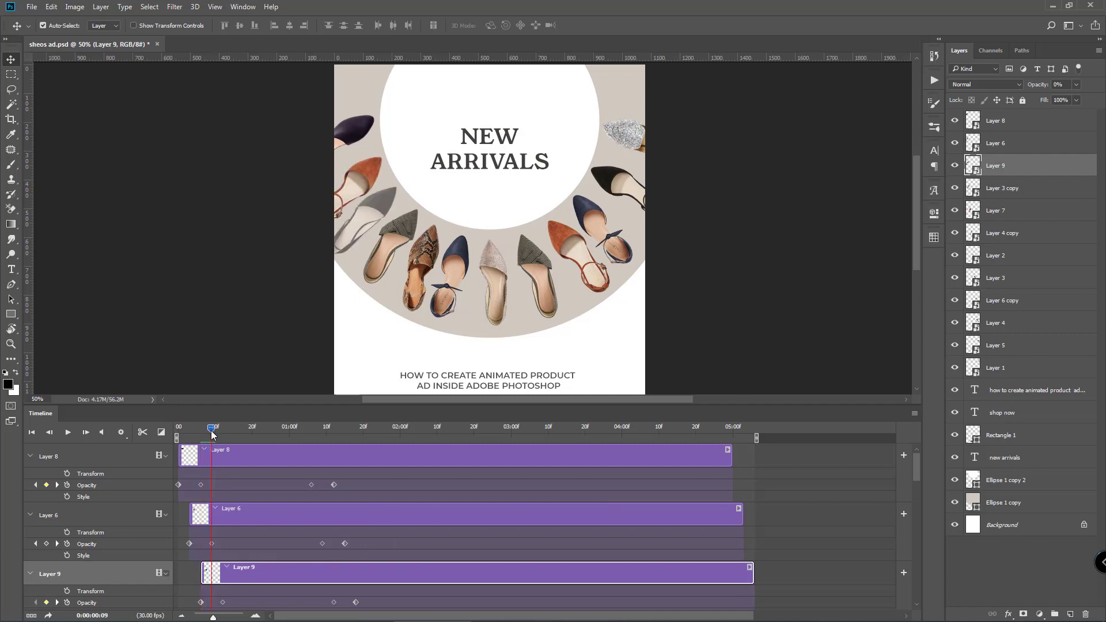
scroll(252, 547, down, 3)
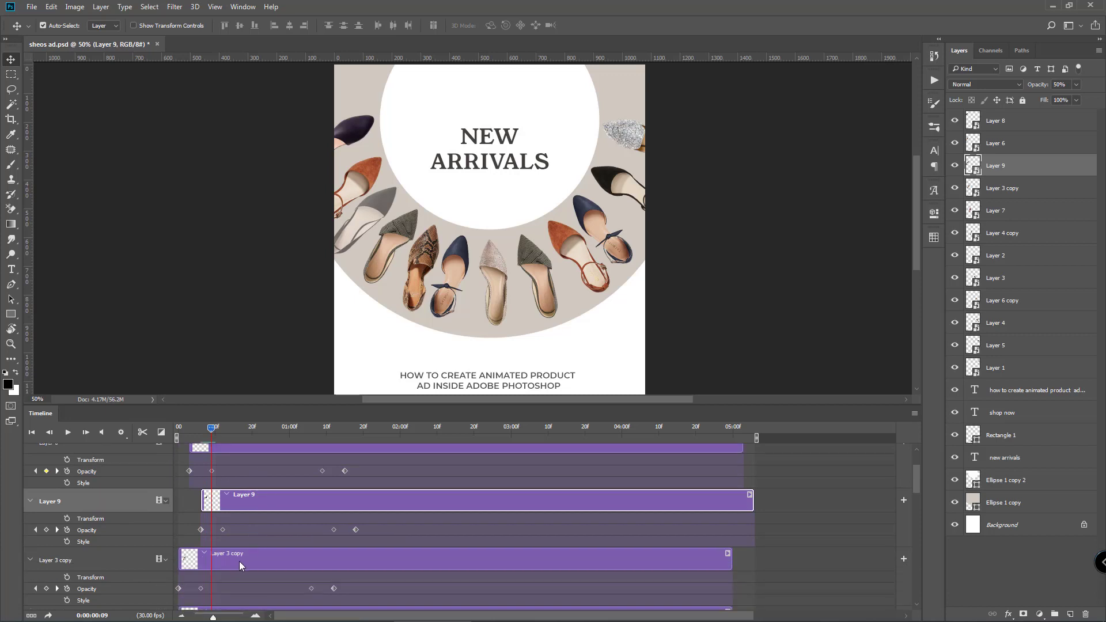
drag(239, 560, 273, 561)
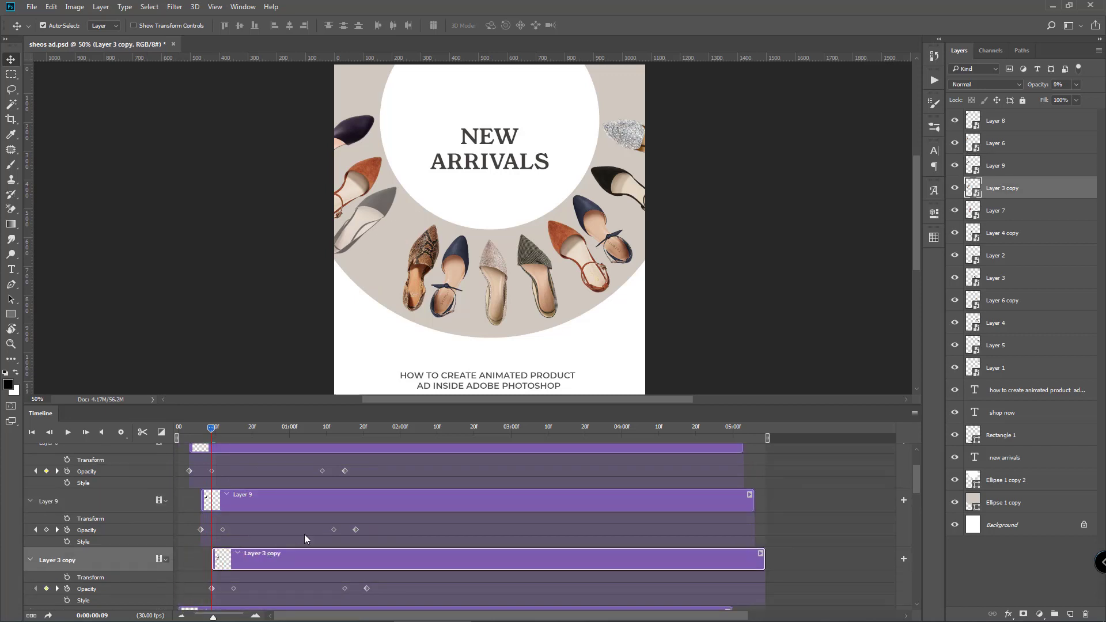
Step: Shift the timeline clips so Layer 7 starts at 0:00:00:12 and Layer 4 copy starts at 0:00:00:15
drag(212, 429, 223, 430)
scroll(261, 514, down, 3)
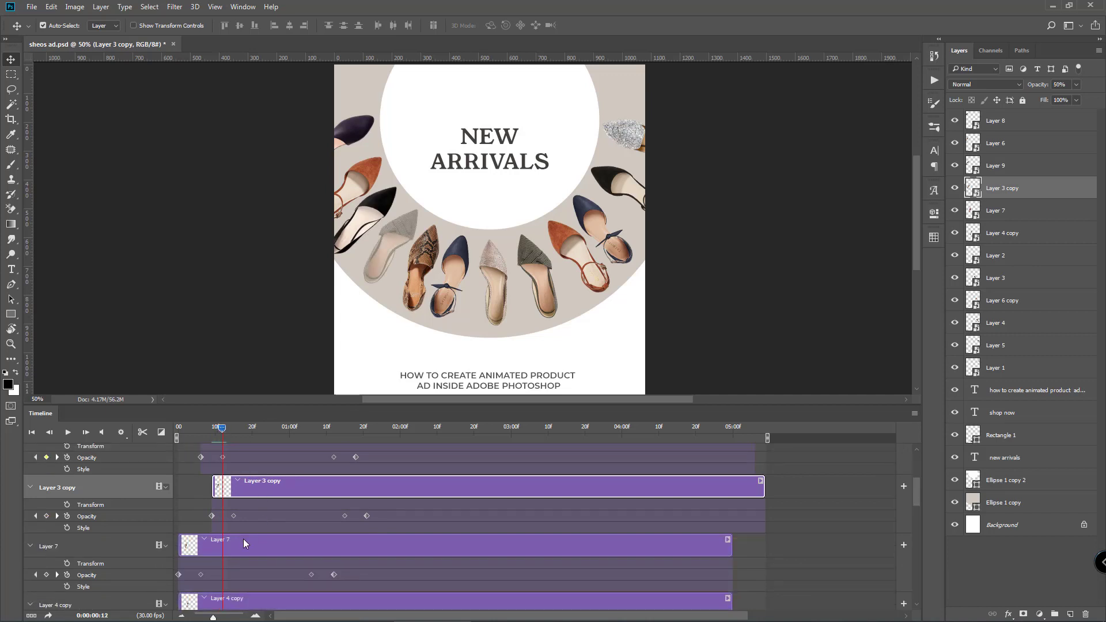
drag(243, 545, 282, 546)
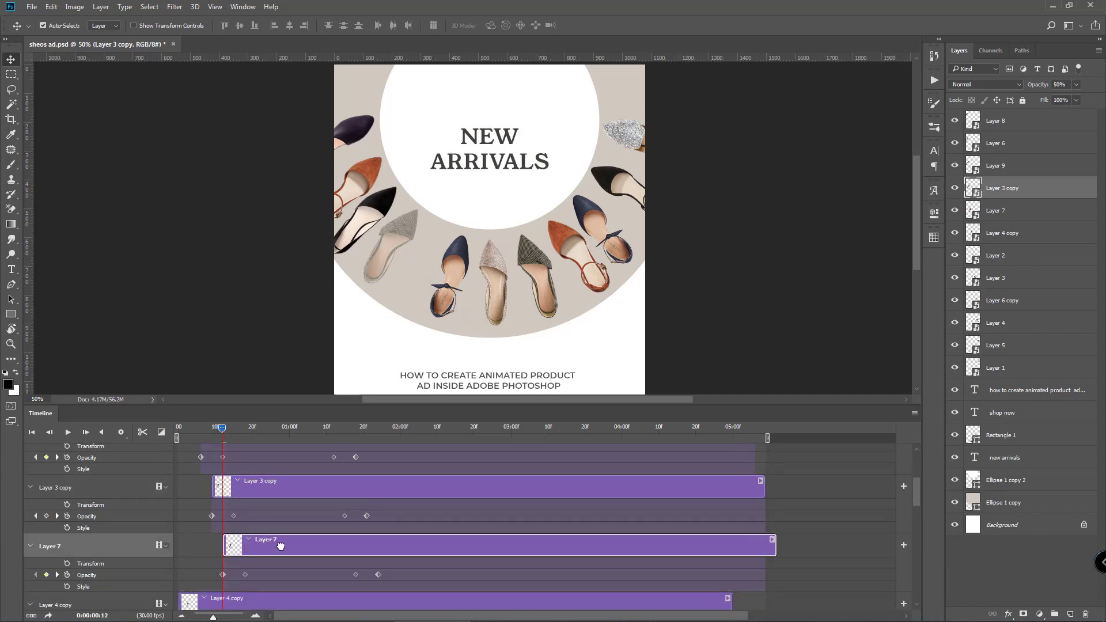
scroll(283, 536, down, 2)
click(233, 430)
click(289, 558)
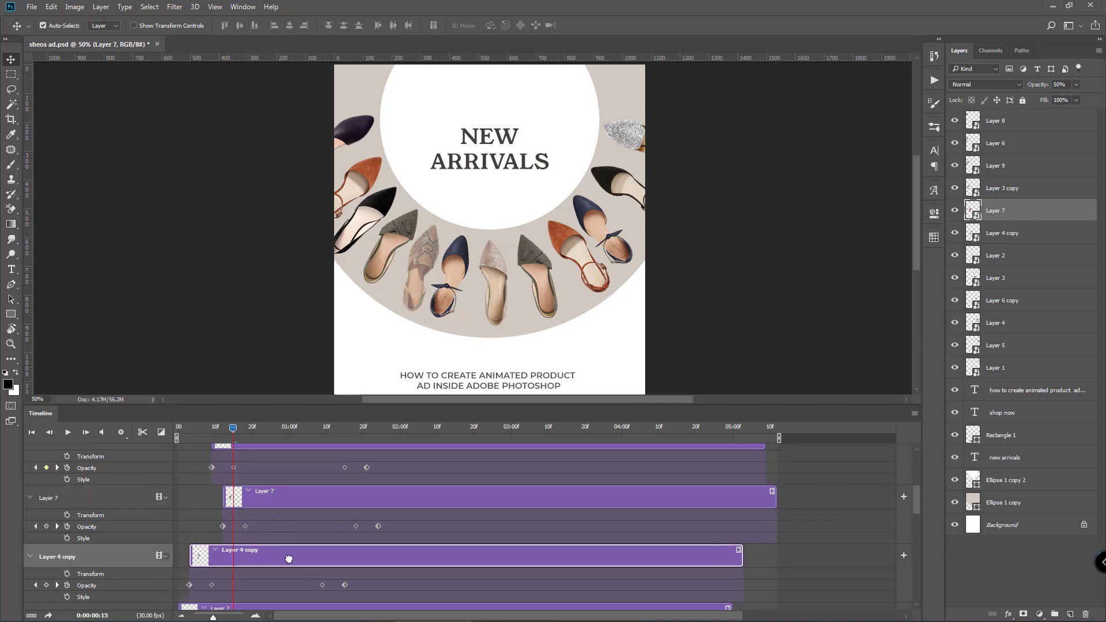
drag(289, 559, 306, 556)
Step: Shift the timeline clips so Layer 2 starts at 0:00:00:18 and Layer 3 starts at 0:00:00:21
scroll(306, 555, down, 2)
drag(233, 429, 244, 431)
drag(217, 566, 277, 569)
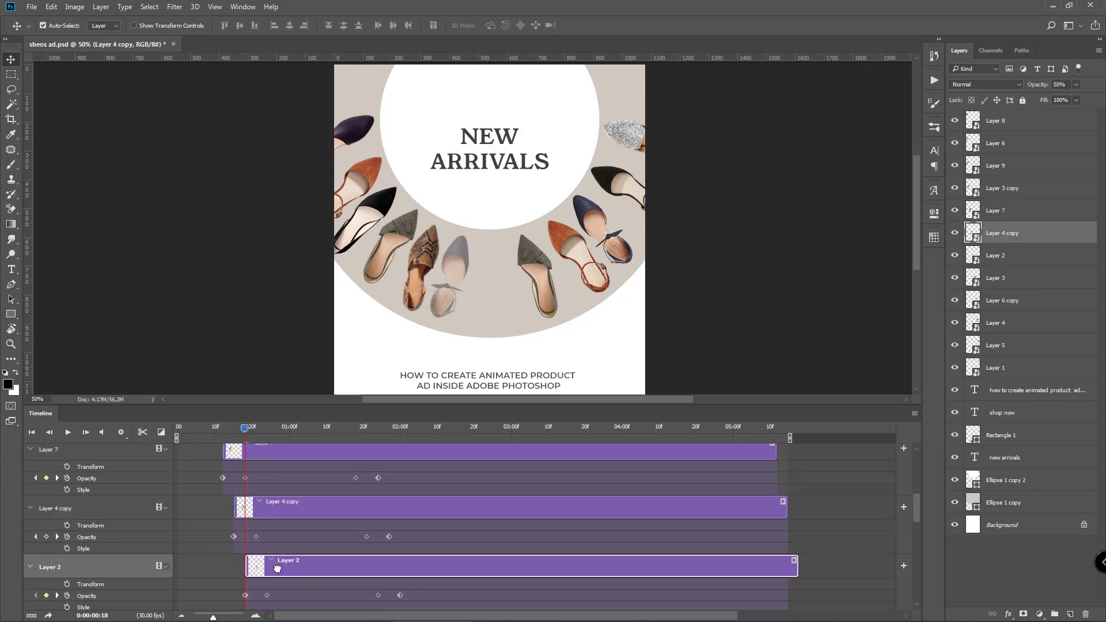
scroll(277, 568, down, 3)
drag(245, 430, 255, 430)
drag(267, 558, 343, 557)
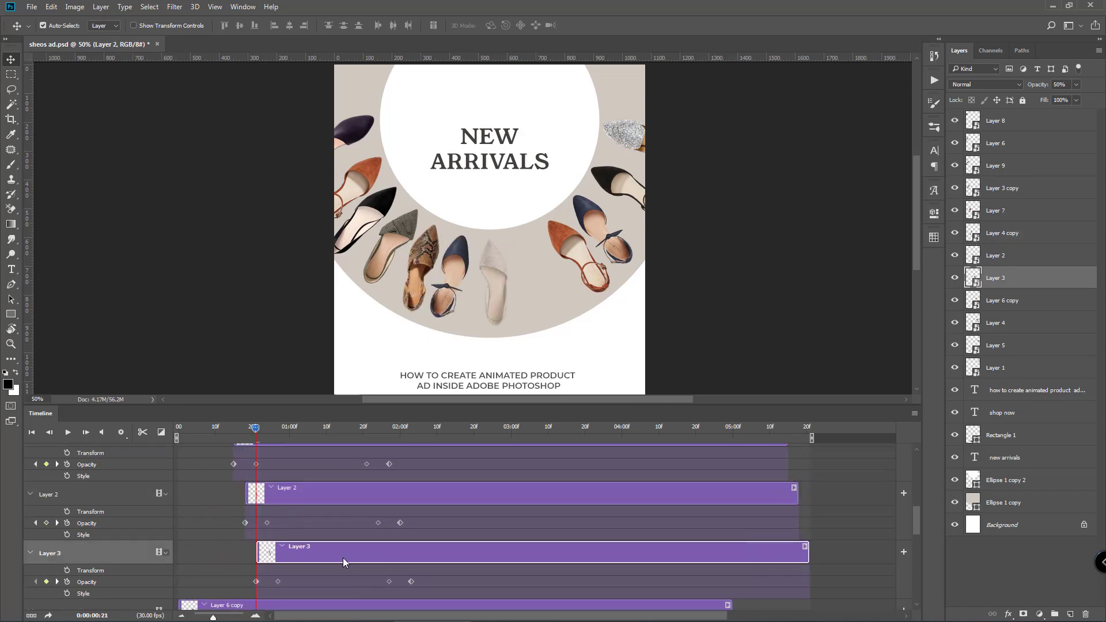
Step: Shift the timeline clips so Layer 6 copy starts at 0:00:00:24 and Layer 4 starts at 0:00:00:27
scroll(343, 558, down, 3)
drag(257, 434, 267, 430)
drag(228, 538, 315, 539)
scroll(246, 513, down, 2)
click(202, 550)
drag(266, 429, 276, 427)
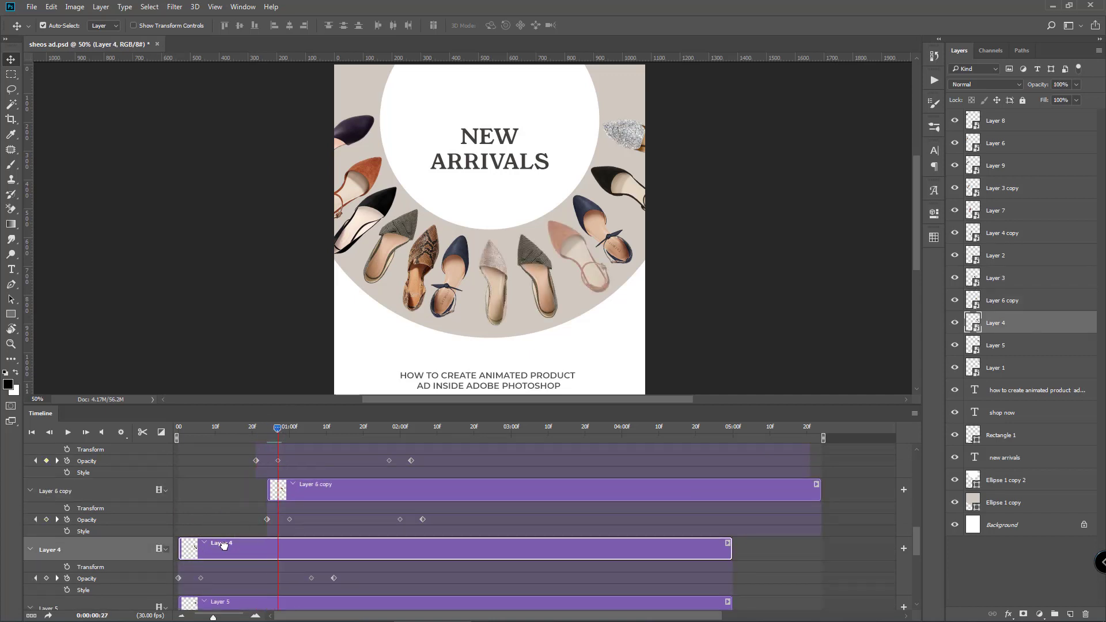
drag(231, 549, 329, 549)
Step: Shift the timeline clips so Layer 5 starts at 0:00:01:00 and Layer 1 starts at 0:00:01:03
scroll(311, 510, down, 3)
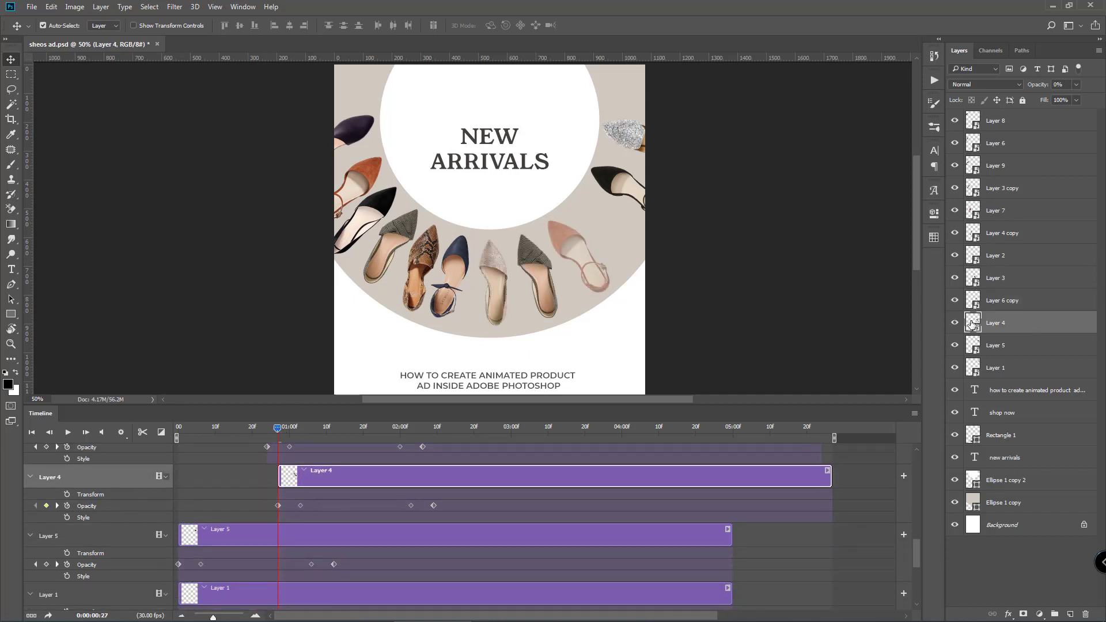
drag(278, 429, 289, 427)
drag(209, 534, 320, 536)
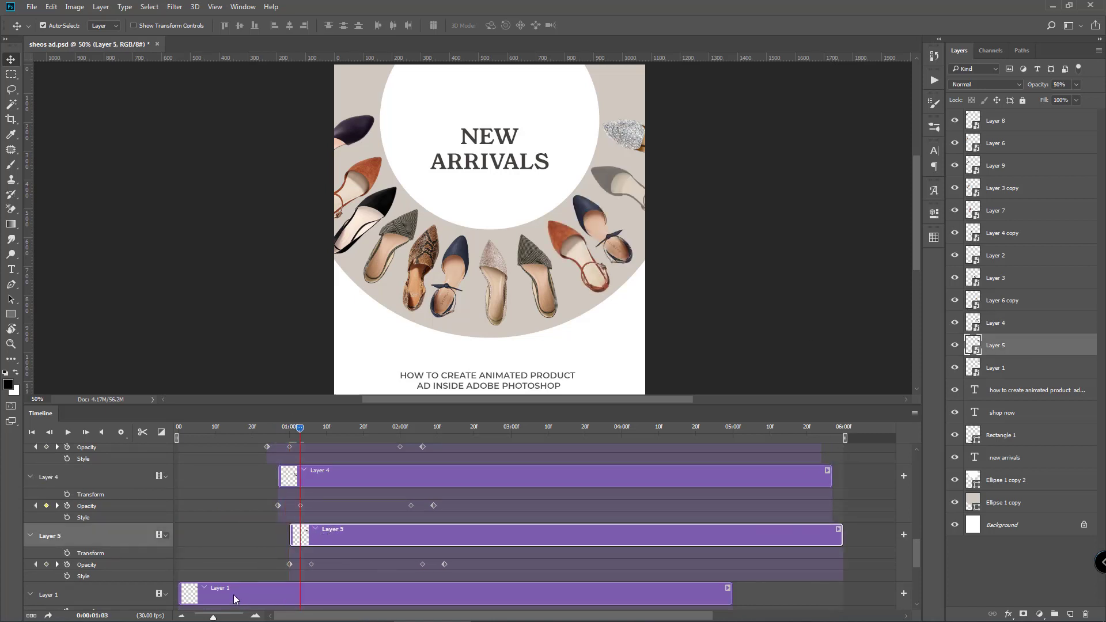
drag(233, 594, 349, 592)
Step: Place the playhead on Layer 1's last opacity keyframe at 0:00:02:15 and shorten the work area to end there
scroll(351, 518, down, 3)
drag(300, 428, 313, 428)
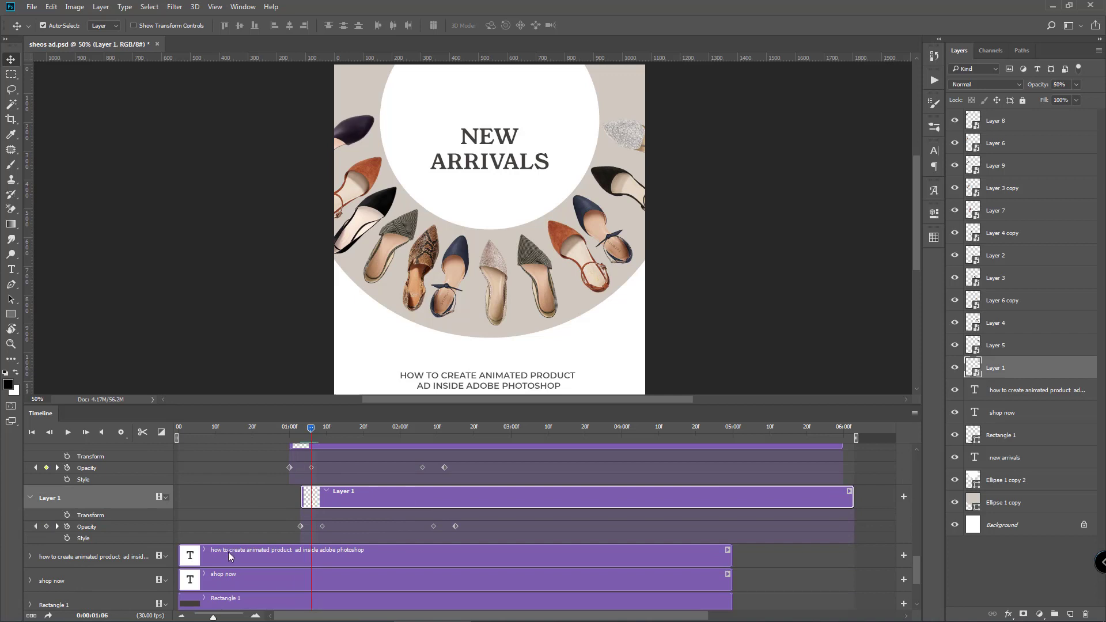
scroll(419, 533, up, 1)
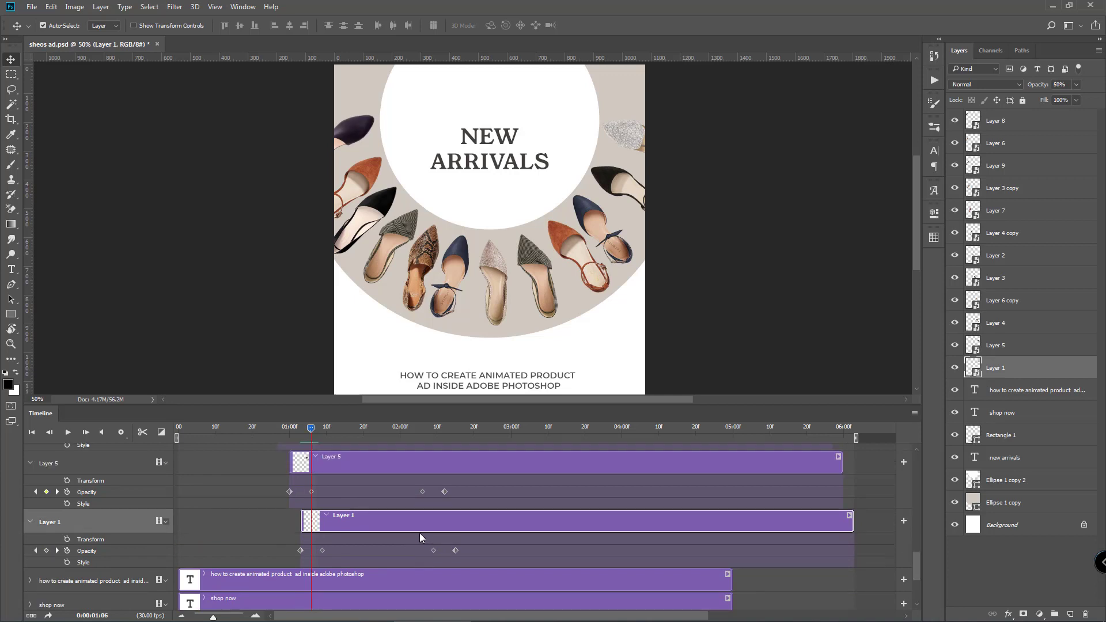
scroll(426, 532, up, 1)
scroll(449, 512, down, 1)
scroll(458, 504, down, 1)
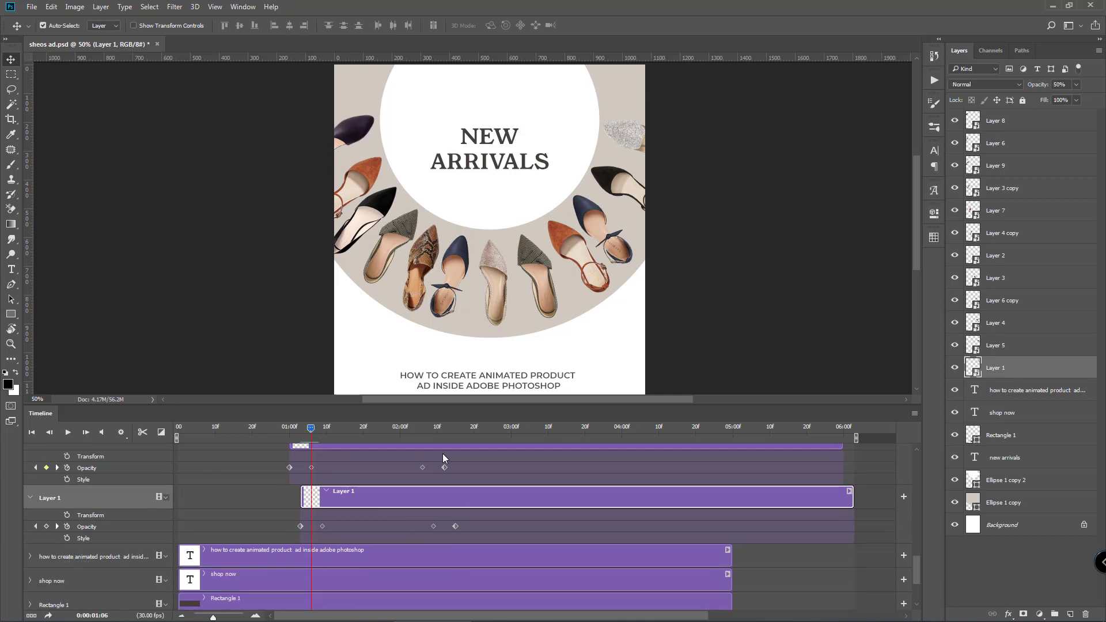
drag(424, 428, 454, 429)
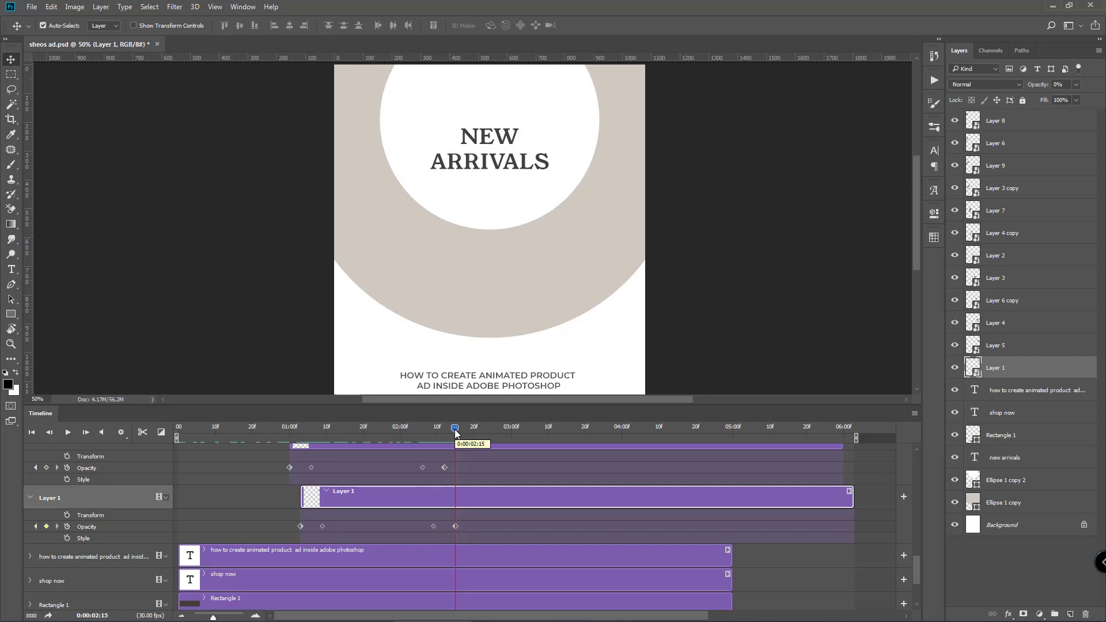
drag(856, 438, 457, 461)
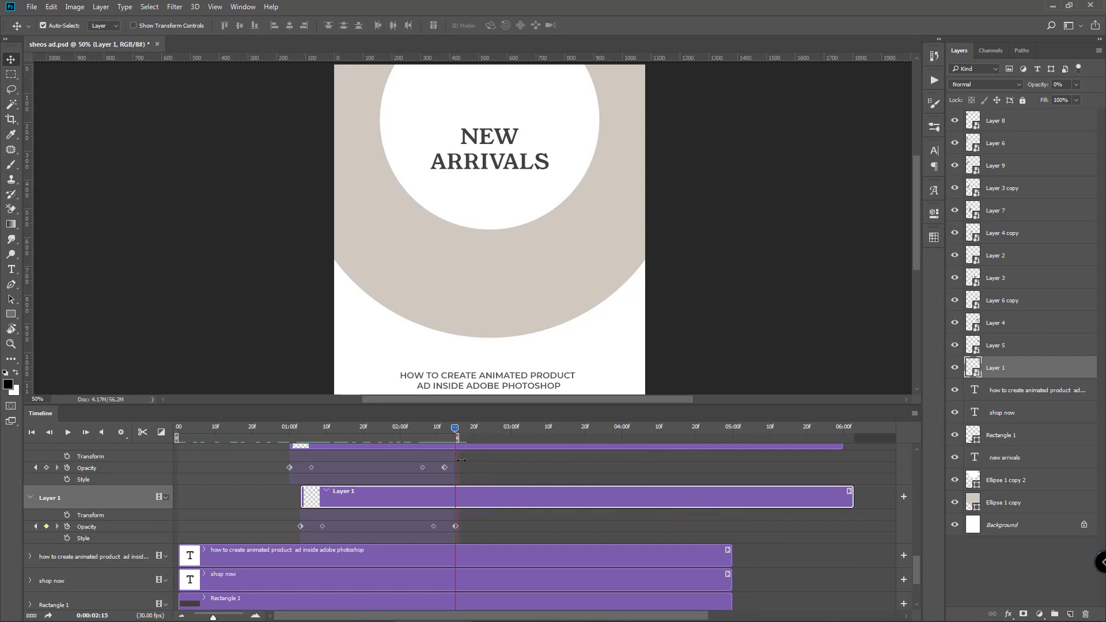
scroll(470, 474, up, 9)
scroll(475, 472, up, 6)
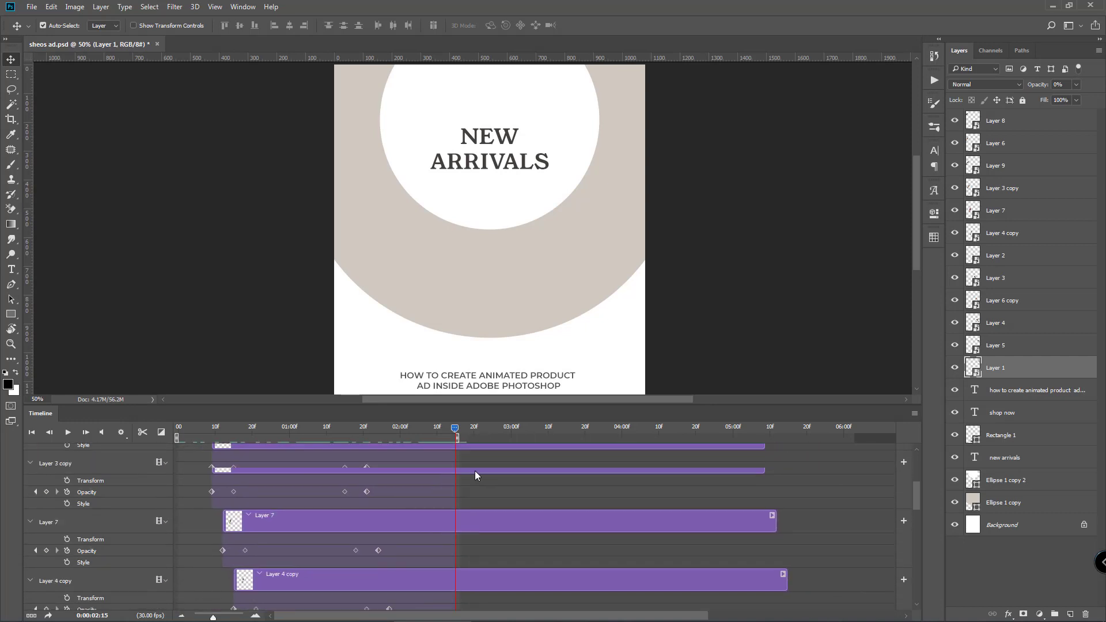
scroll(451, 474, down, 20)
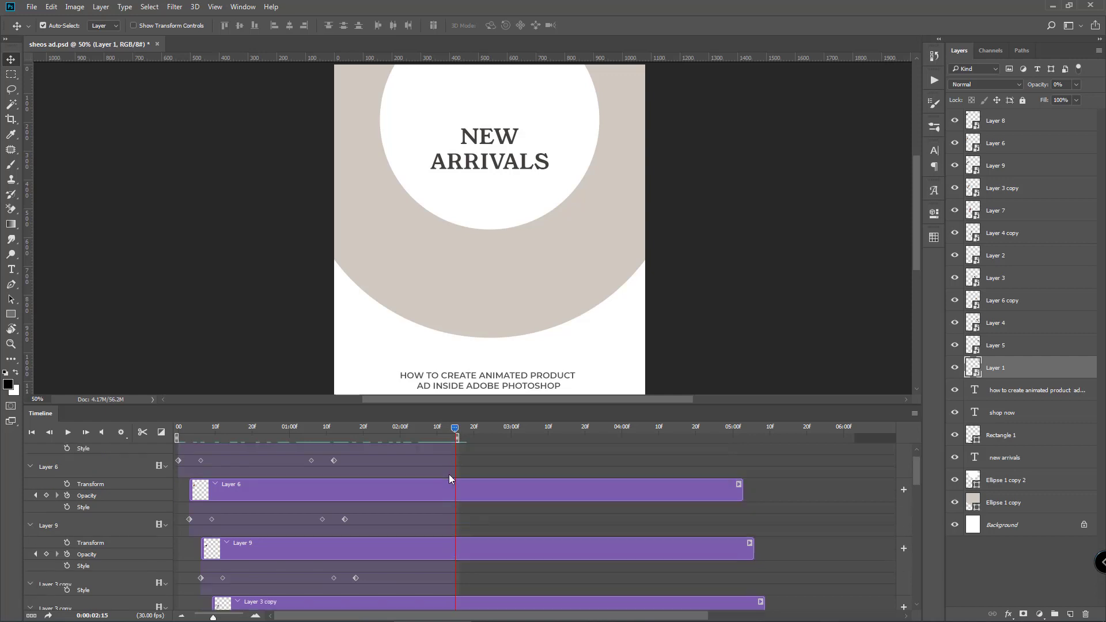
scroll(461, 493, down, 3)
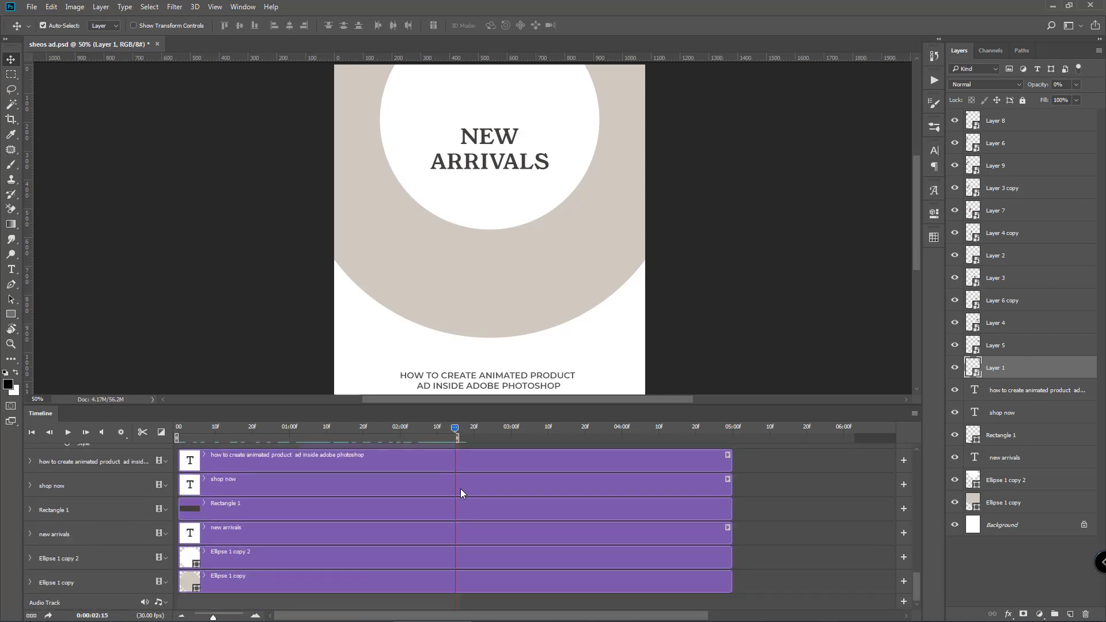
Step: Trim the ends of the Layer 8, Layer 6 and Layer 9 clips to the playhead at 0:00:02:15
click(666, 465)
scroll(727, 524, up, 8)
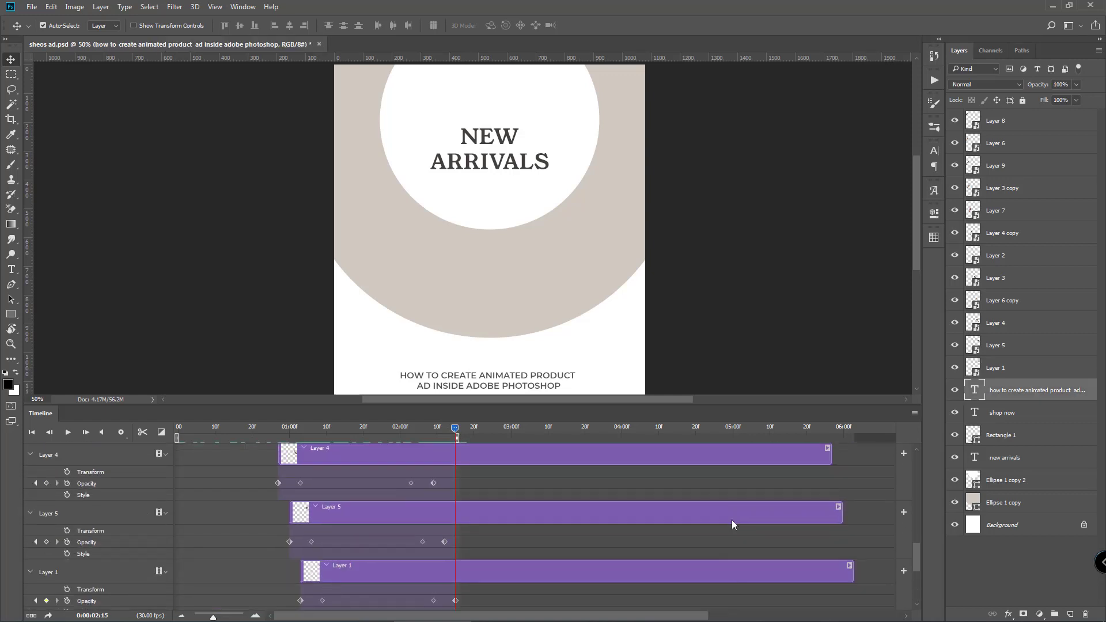
scroll(718, 484, up, 8)
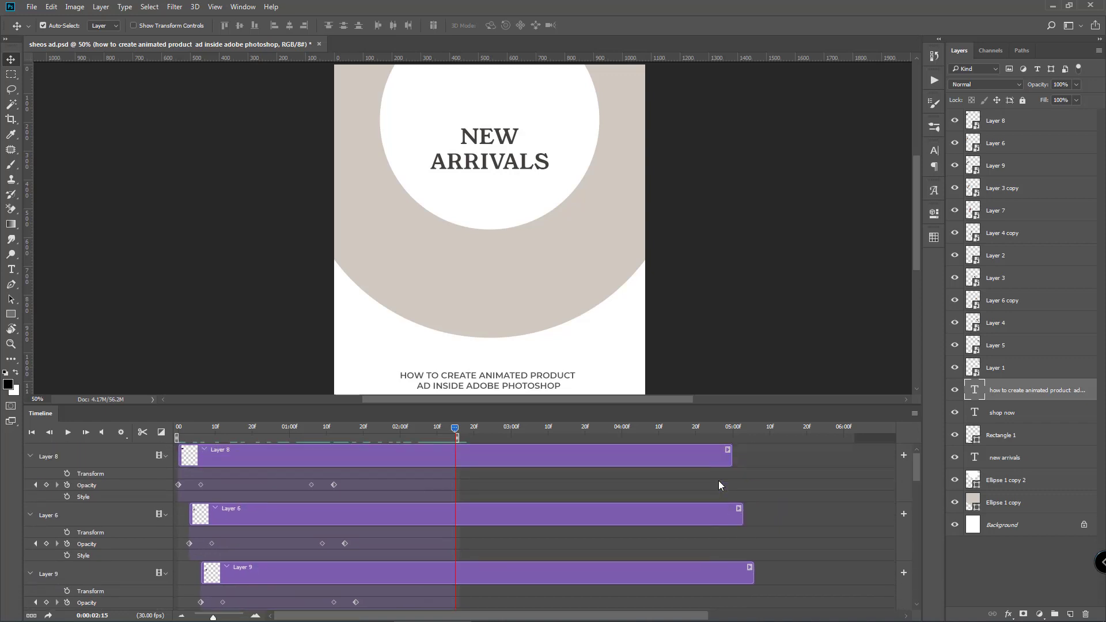
drag(728, 462, 456, 458)
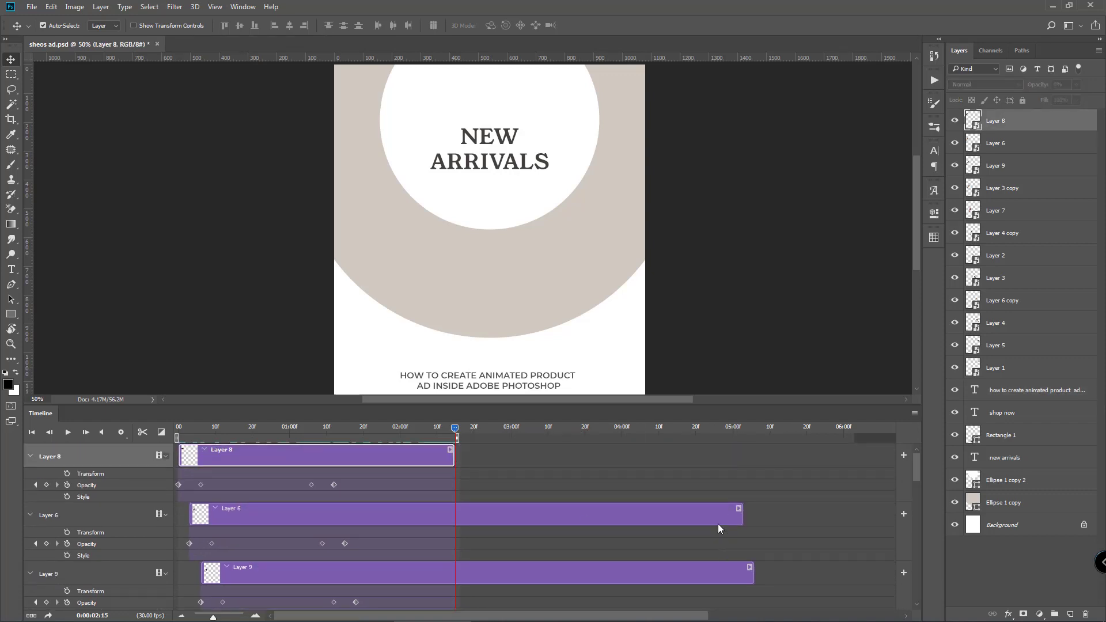
click(740, 520)
drag(740, 520, 456, 518)
drag(753, 576, 456, 576)
Step: Split all timeline clips from Layer 3 copy down to Ellipse 1 copy at the 0:00:02:15 playhead
scroll(574, 519, down, 3)
scroll(575, 519, down, 3)
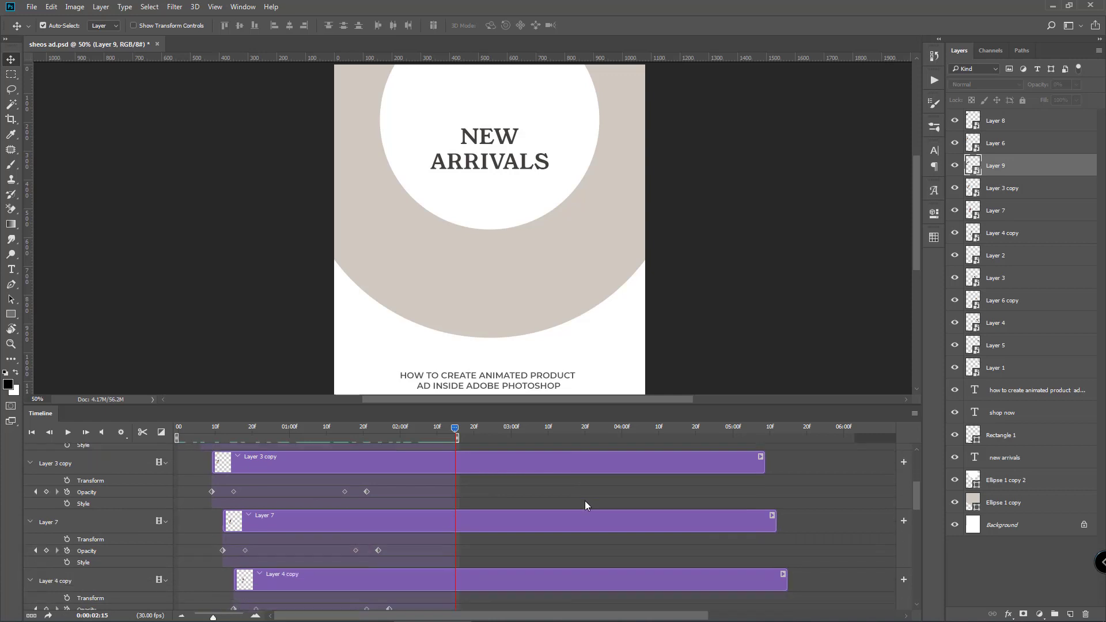
click(650, 471)
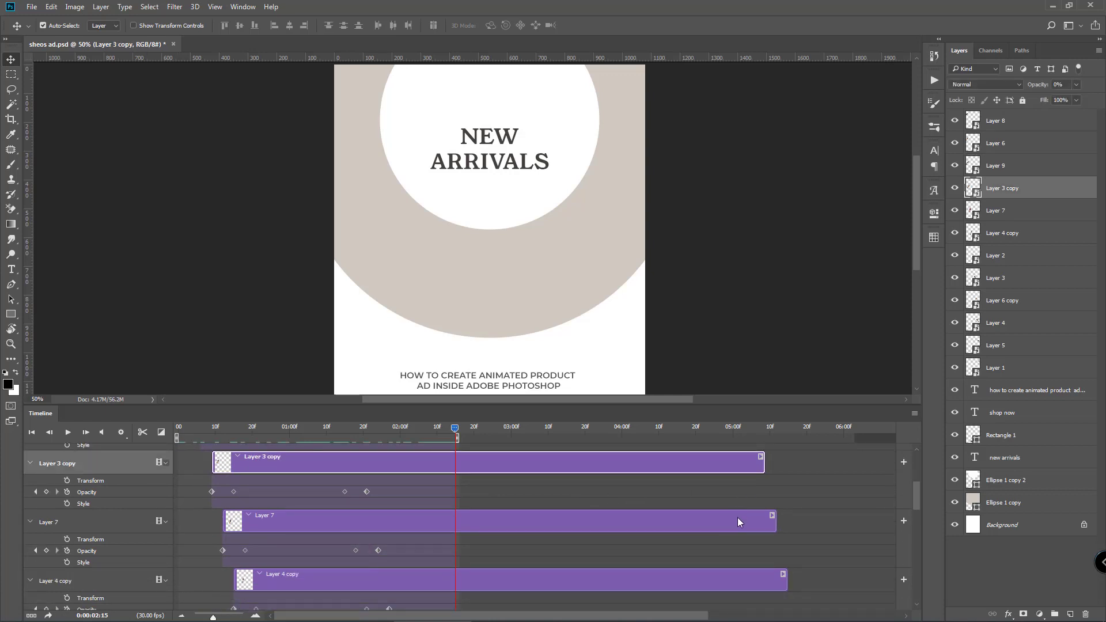
shift+click(737, 517)
shift+click(750, 576)
scroll(783, 526, down, 5)
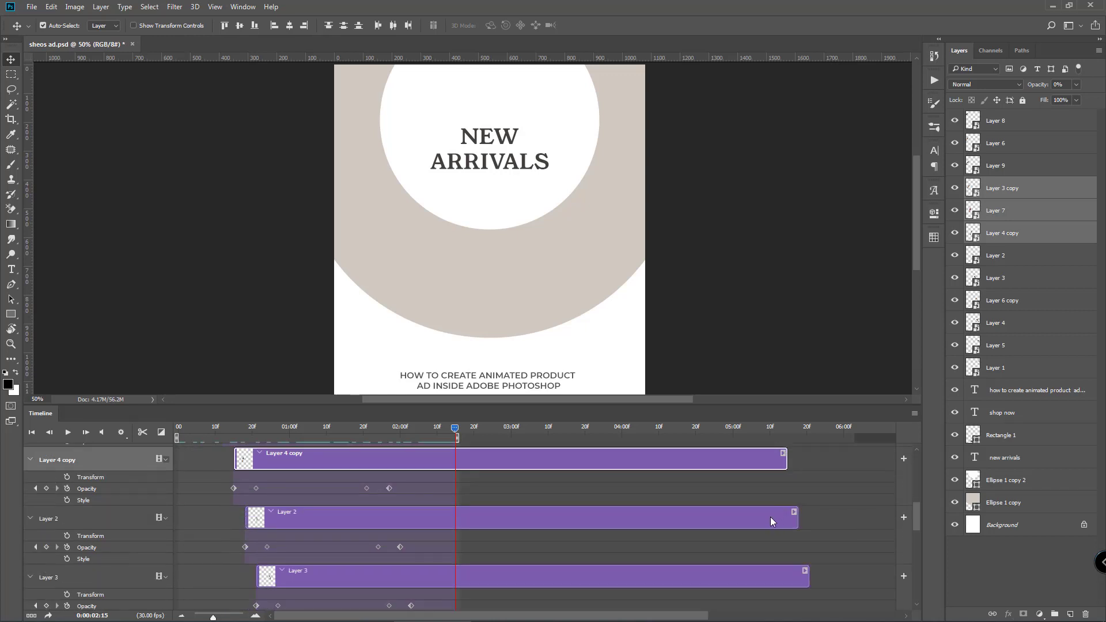
shift+click(769, 517)
shift+click(772, 572)
scroll(765, 526, down, 4)
shift+click(759, 539)
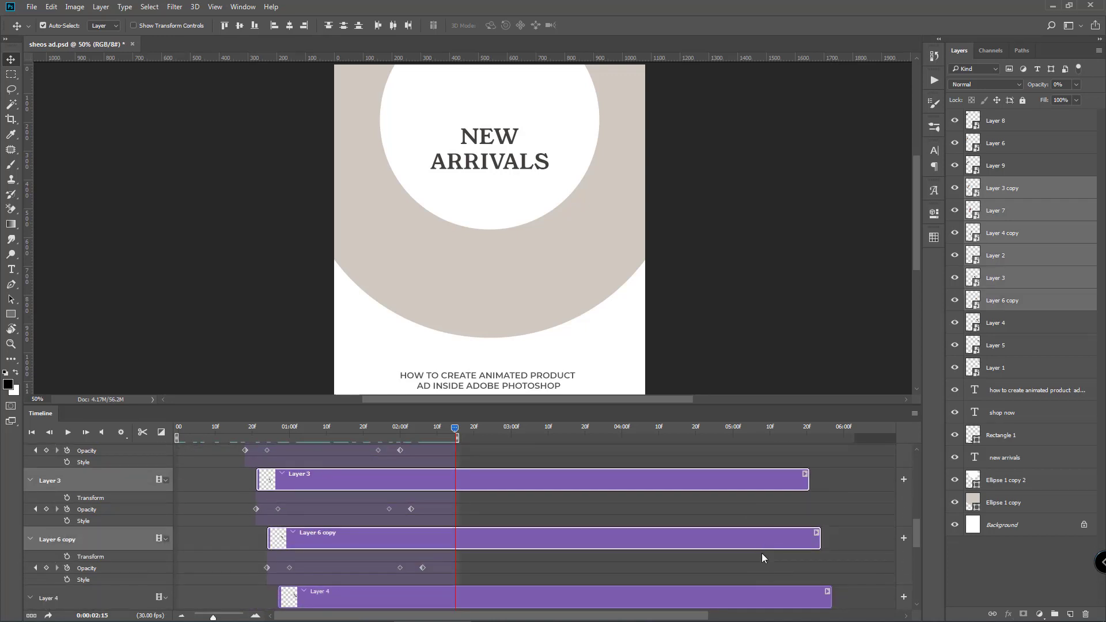
shift+click(772, 599)
scroll(754, 529, down, 4)
shift+click(770, 556)
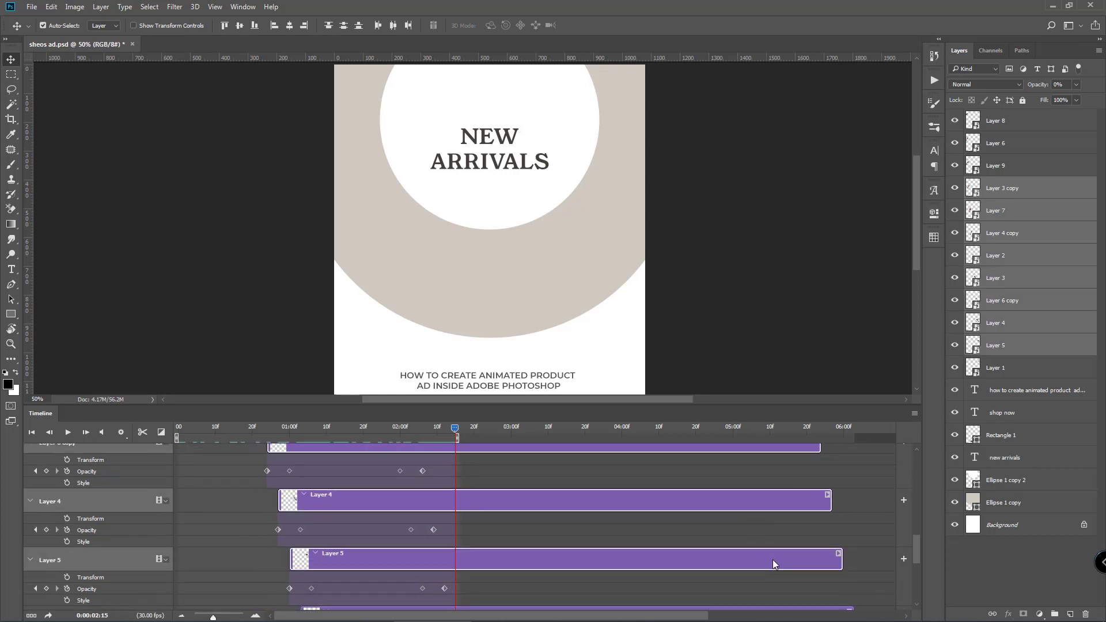
scroll(772, 558, down, 4)
shift+click(781, 521)
scroll(749, 535, down, 4)
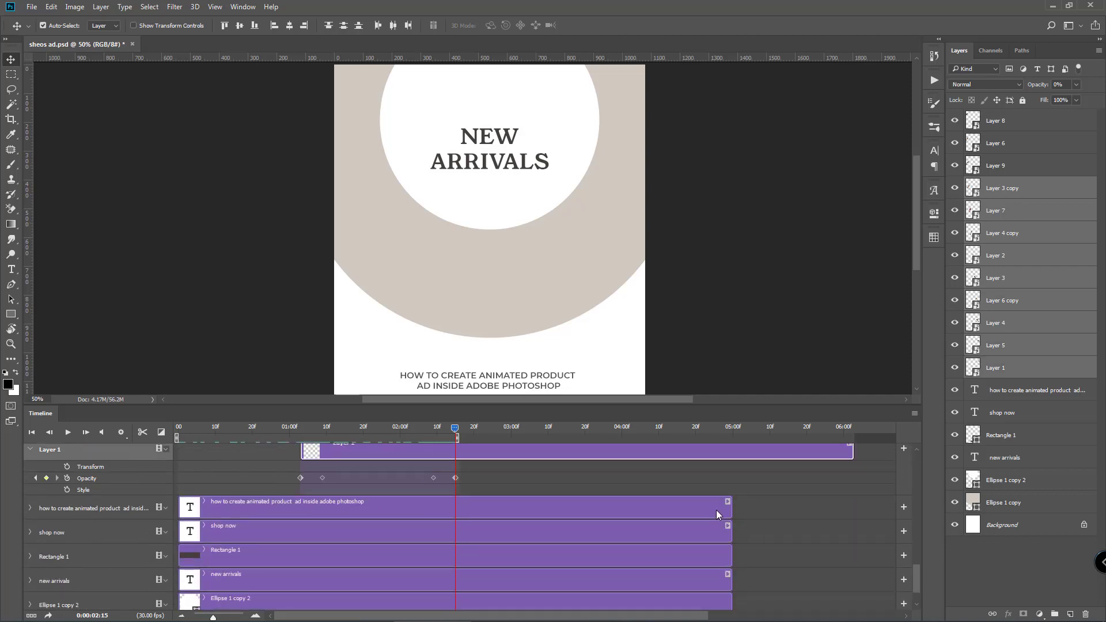
shift+click(717, 510)
shift+click(717, 532)
shift+click(714, 556)
shift+click(709, 580)
shift+click(708, 593)
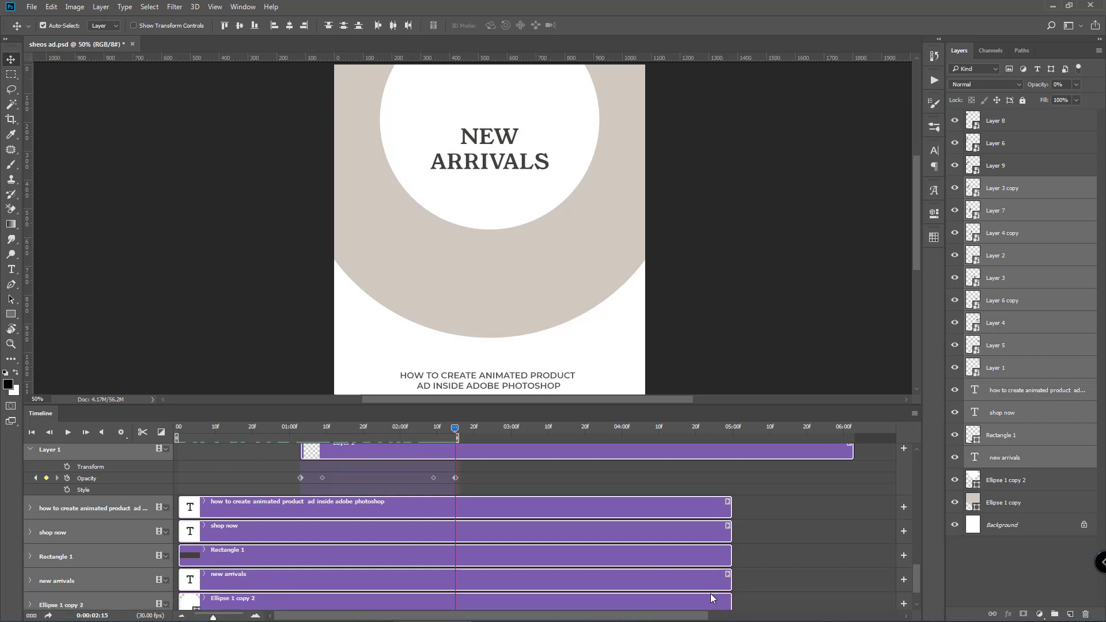
scroll(726, 570, down, 3)
shift+click(702, 584)
scroll(722, 533, up, 10)
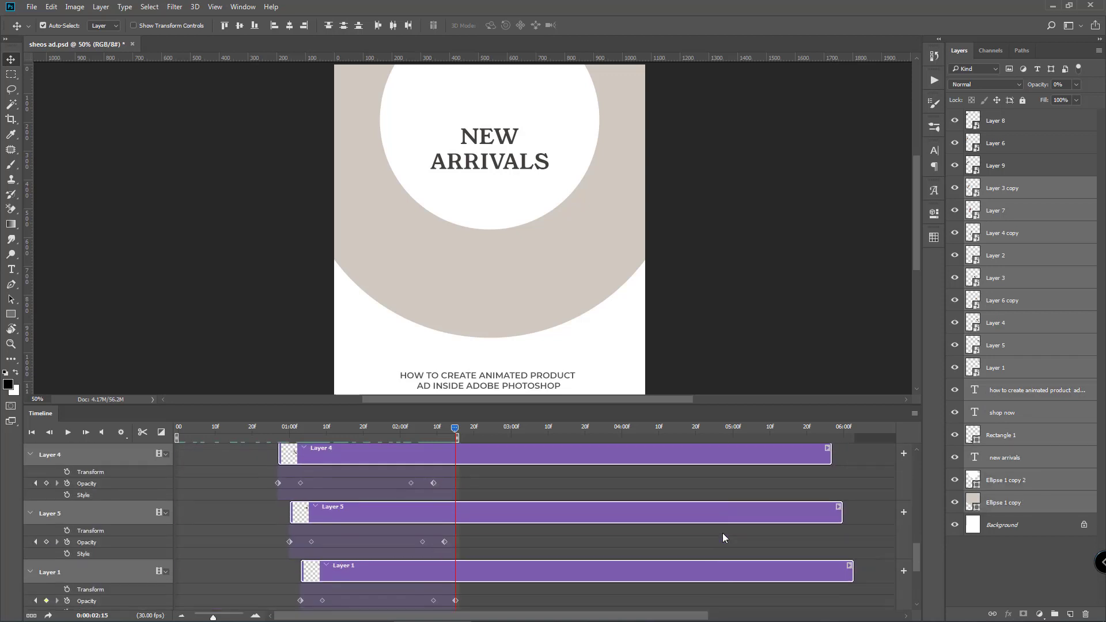
scroll(722, 534, up, 5)
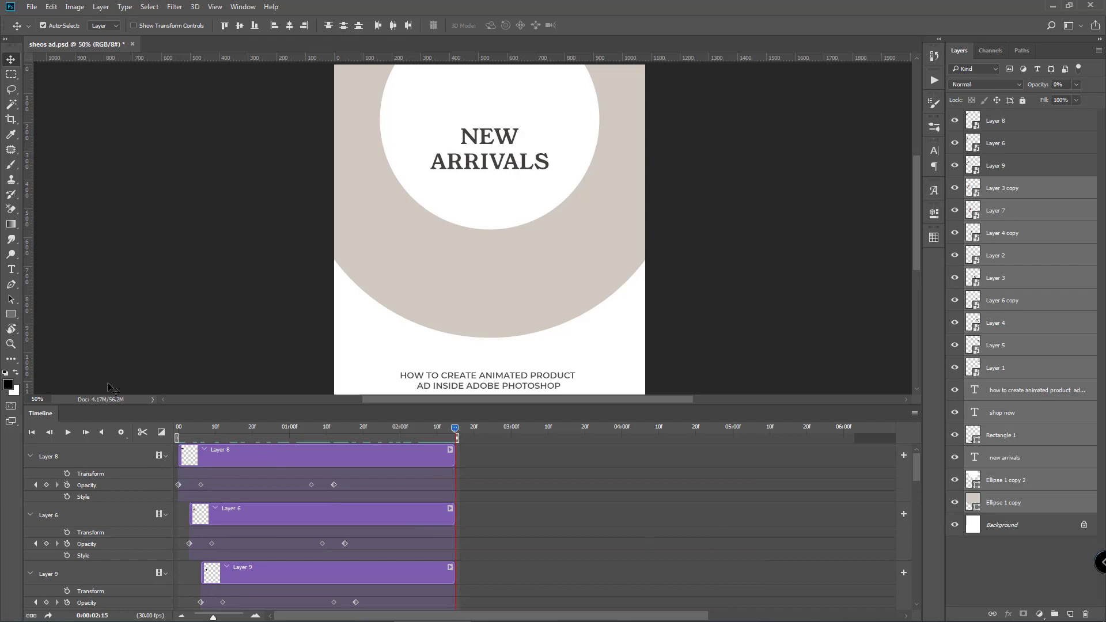
click(142, 432)
Step: Delete all split-off clips after 0:00:02:15, from the upper Layer 3 copy 2 down to the lower Ellipse 1 copy 3
scroll(647, 523, down, 5)
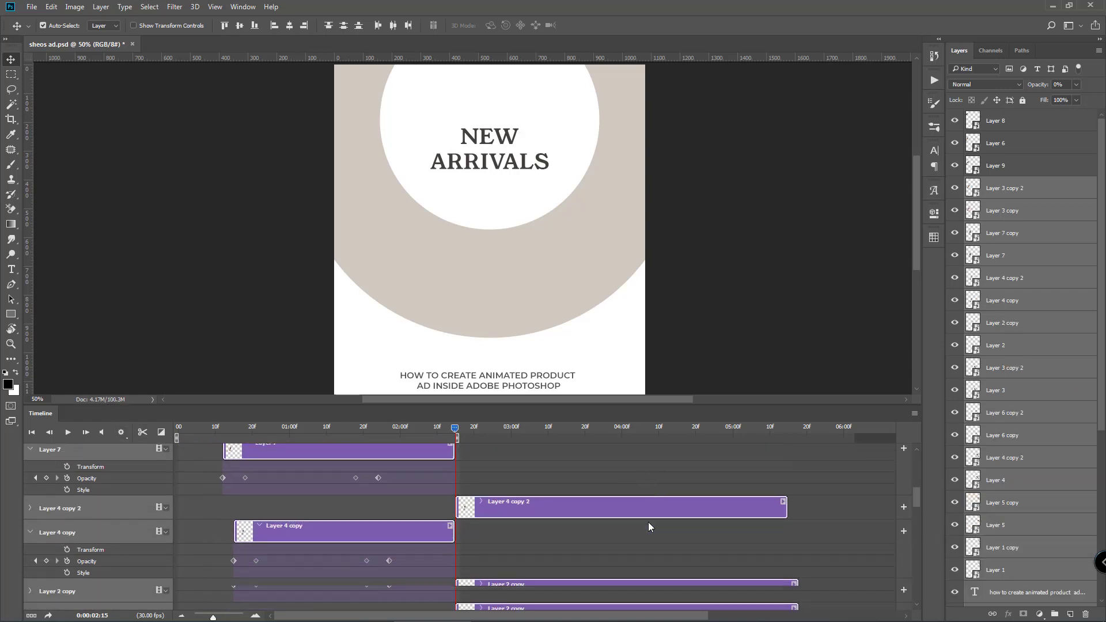
scroll(648, 521, up, 6)
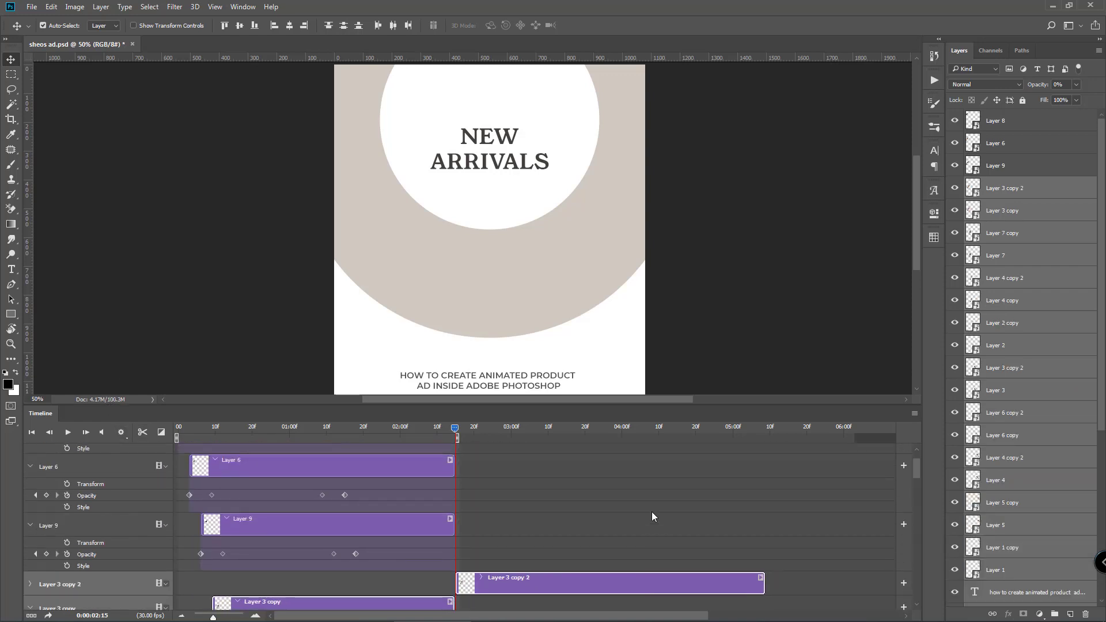
scroll(651, 516, down, 3)
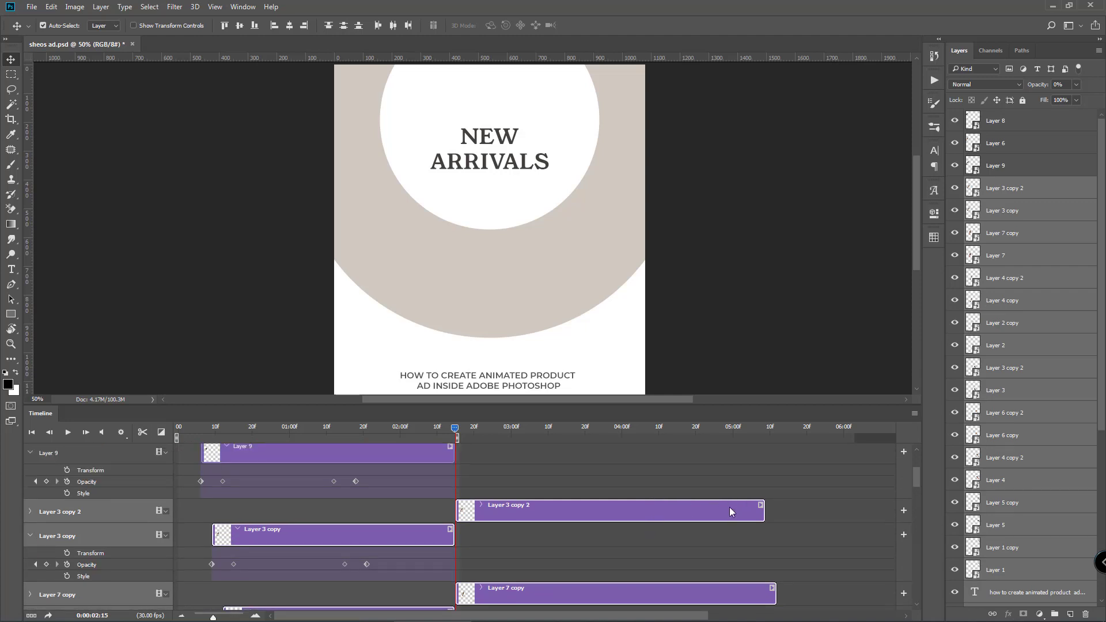
click(729, 511)
scroll(786, 512, down, 2)
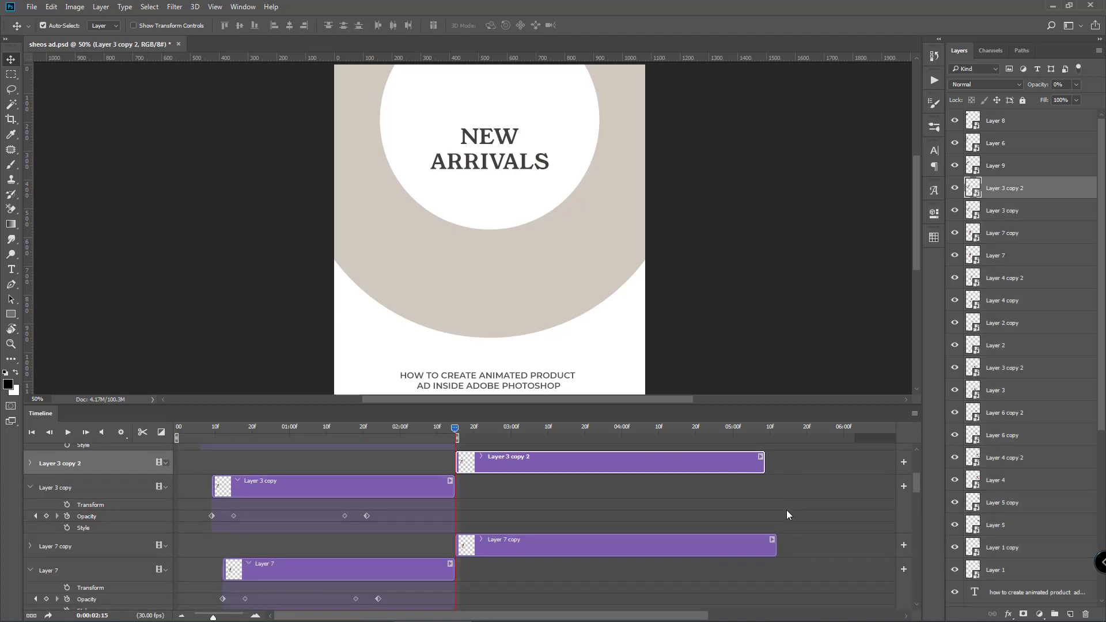
ctrl+click(738, 537)
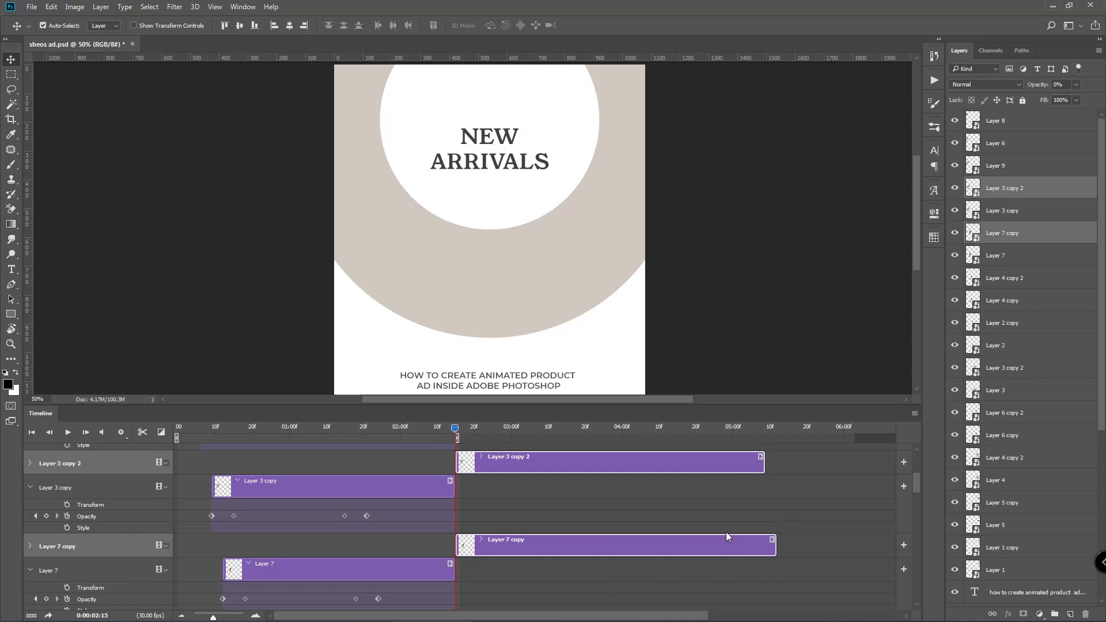
scroll(726, 531, right, 1)
scroll(671, 520, down, 2)
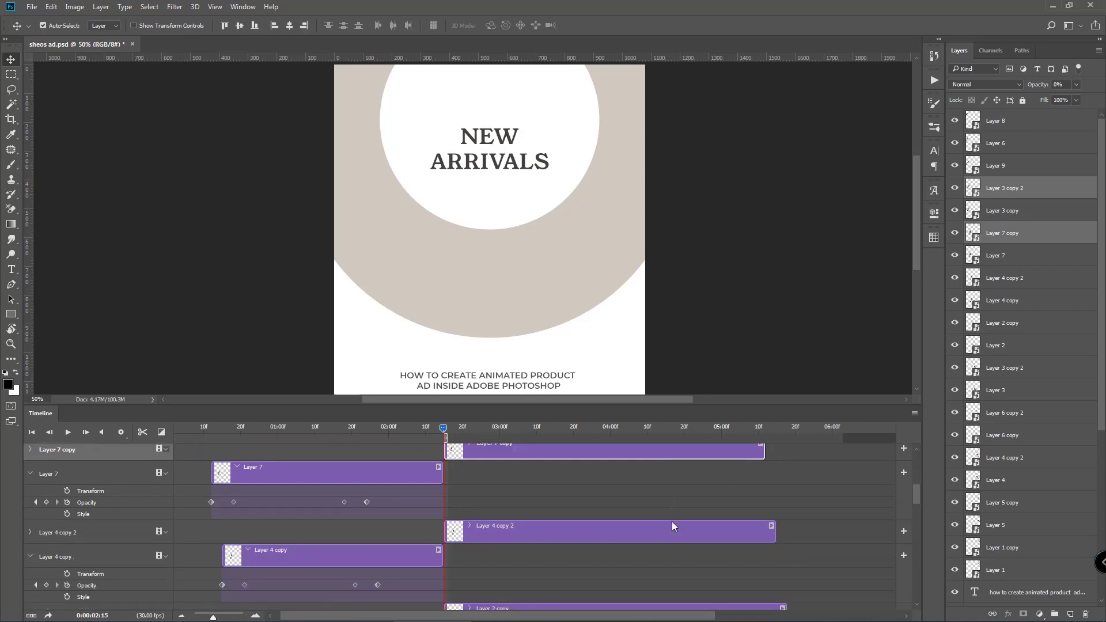
ctrl+click(686, 529)
scroll(685, 530, up, 6)
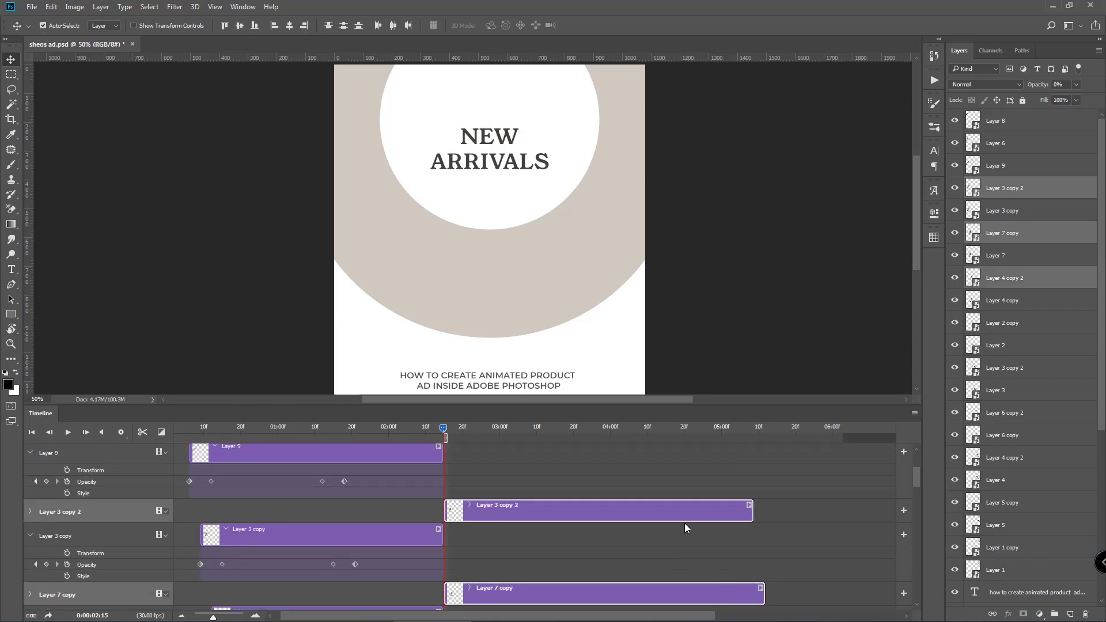
scroll(684, 523, down, 2)
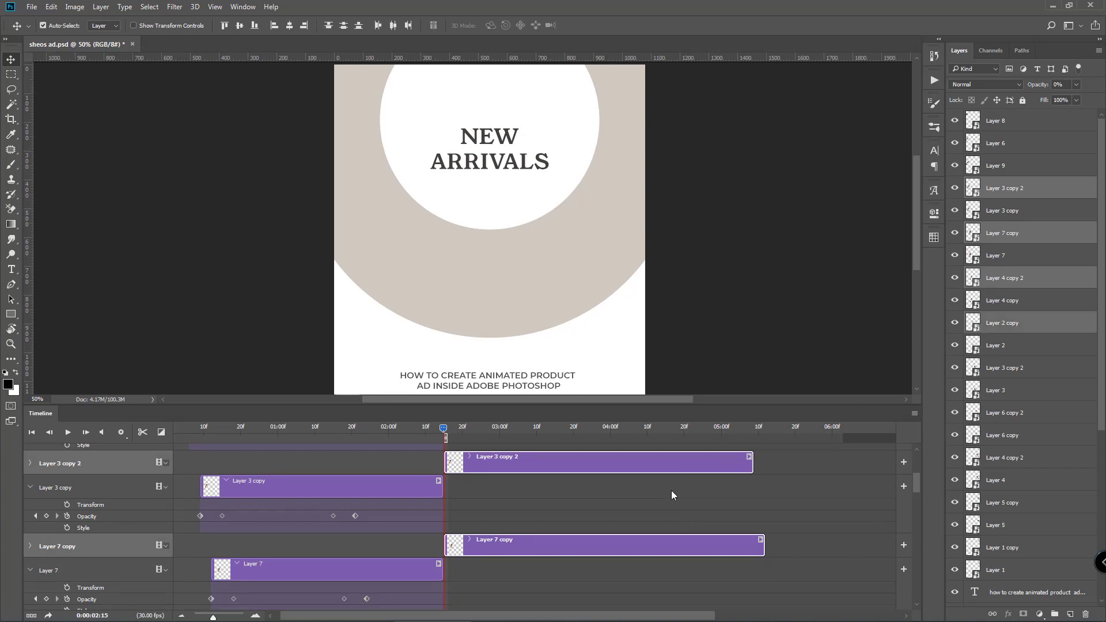
scroll(671, 490, down, 4)
scroll(623, 514, down, 6)
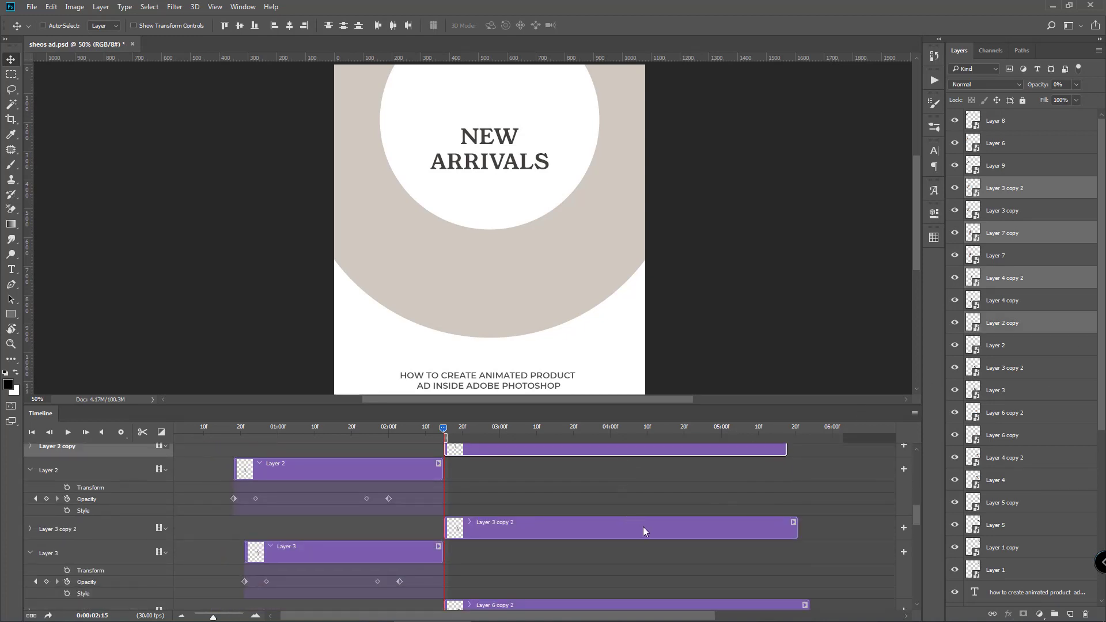
ctrl+click(643, 527)
scroll(645, 526, down, 4)
ctrl+click(661, 494)
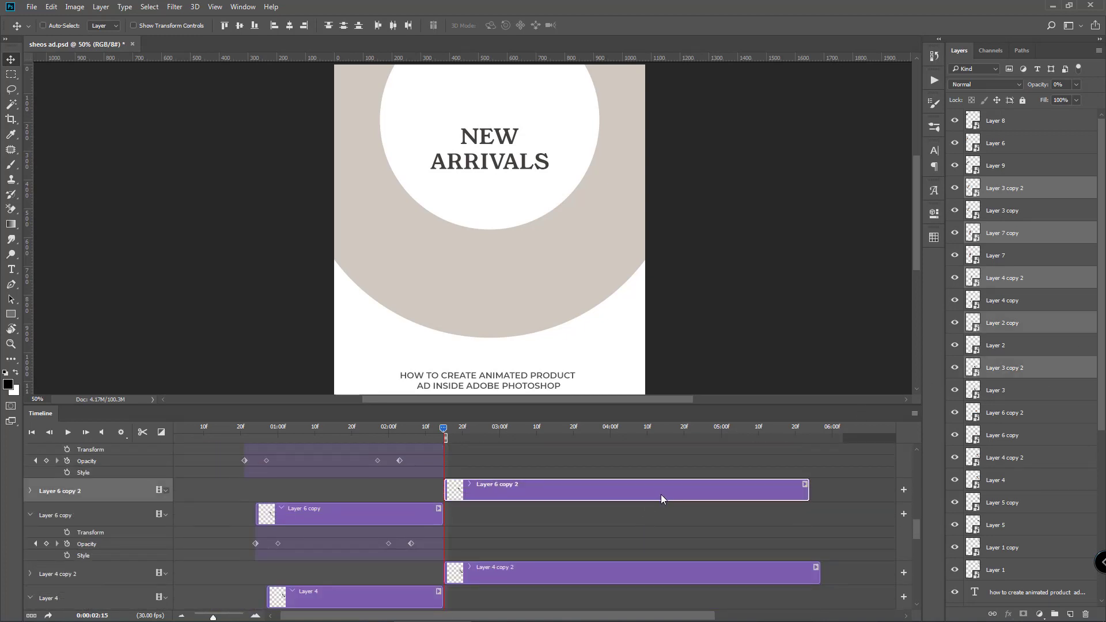
ctrl+click(661, 567)
scroll(649, 533, down, 5)
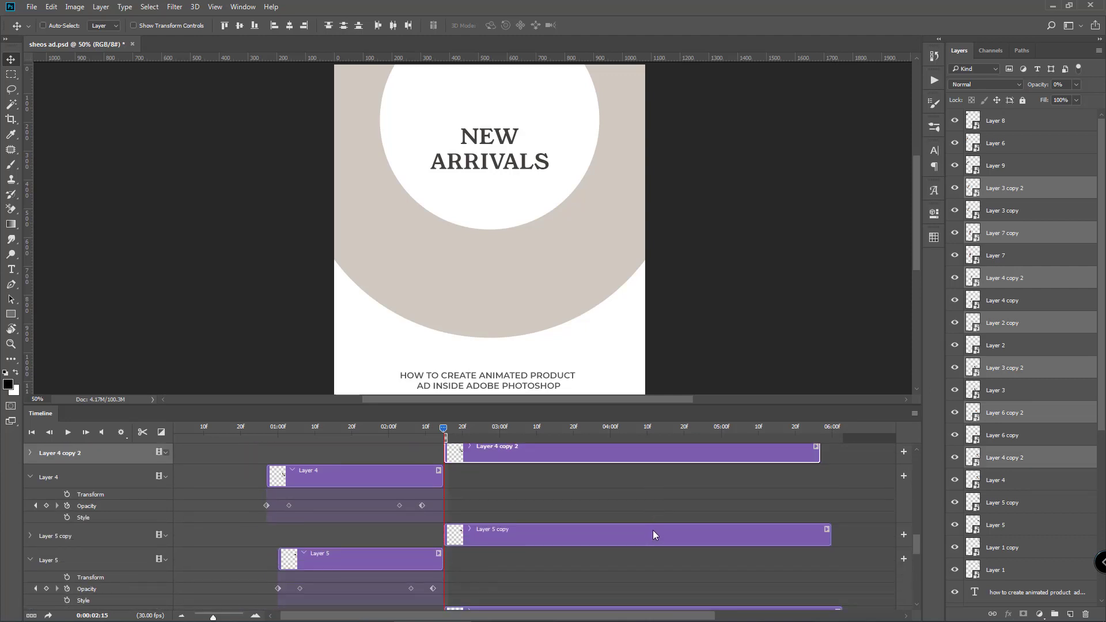
ctrl+click(652, 530)
scroll(653, 531, down, 1)
scroll(655, 530, down, 4)
ctrl+click(669, 498)
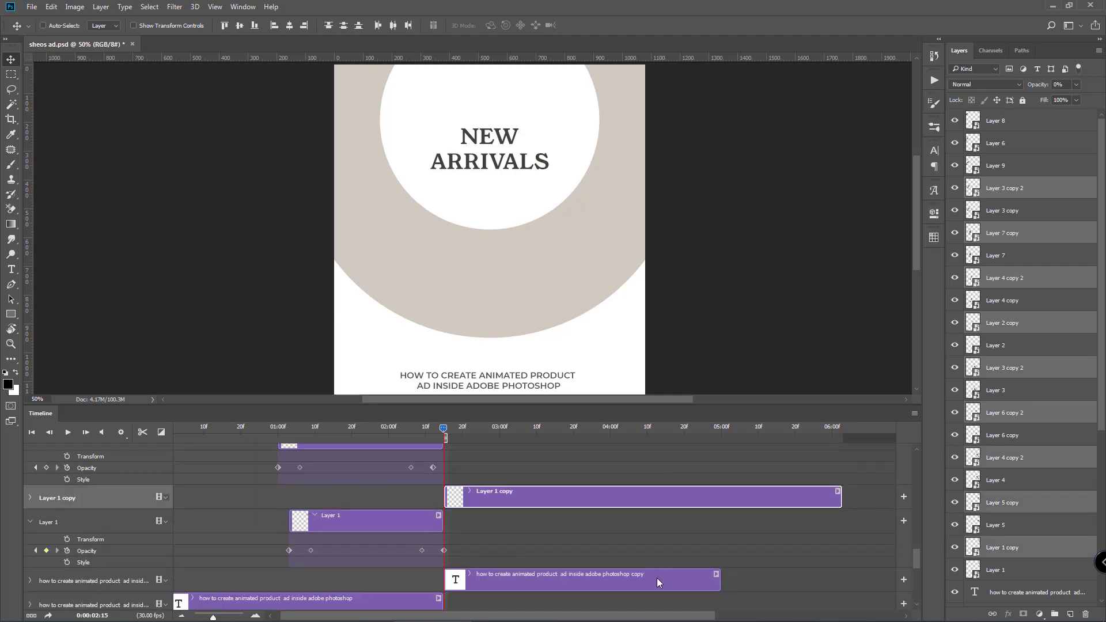
ctrl+click(658, 579)
scroll(674, 536, down, 6)
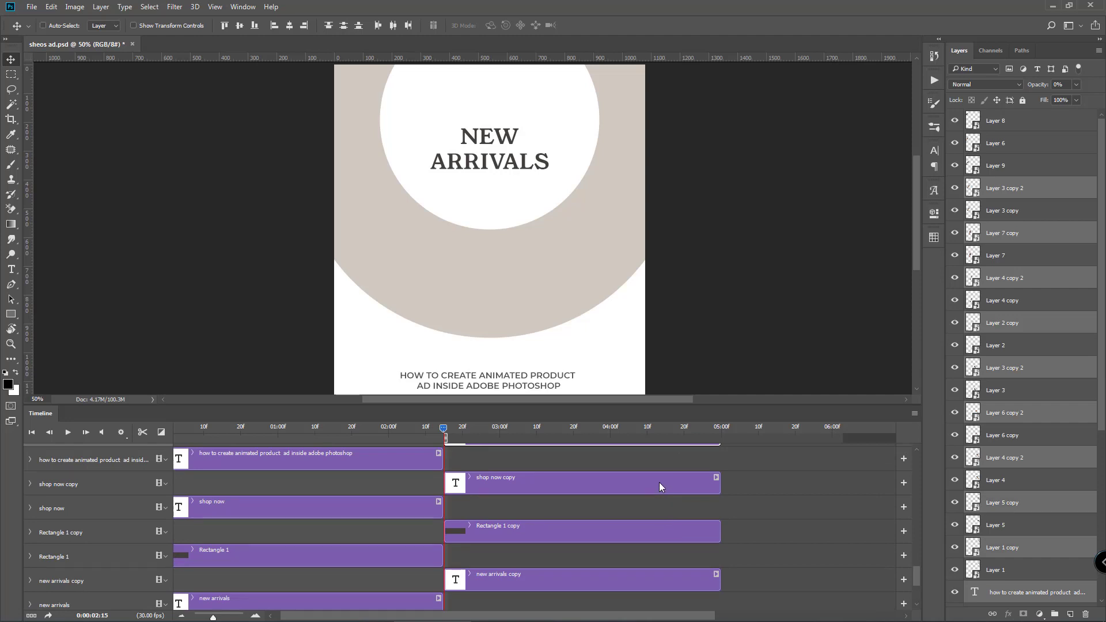
ctrl+click(659, 482)
ctrl+click(653, 530)
ctrl+click(652, 581)
scroll(671, 521, down, 5)
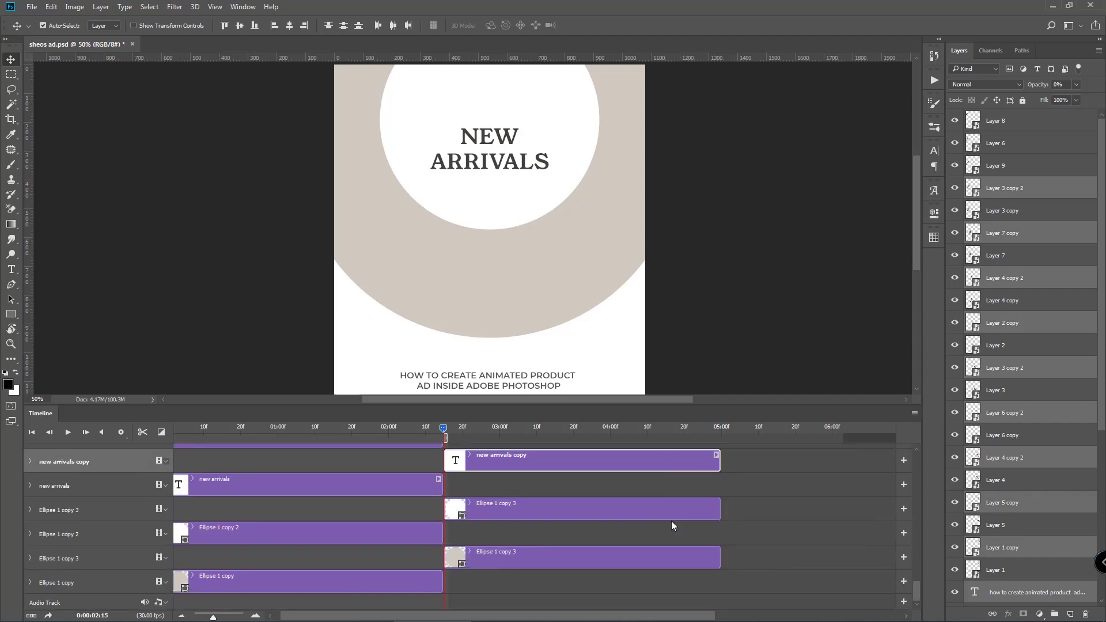
ctrl+click(683, 507)
ctrl+click(665, 557)
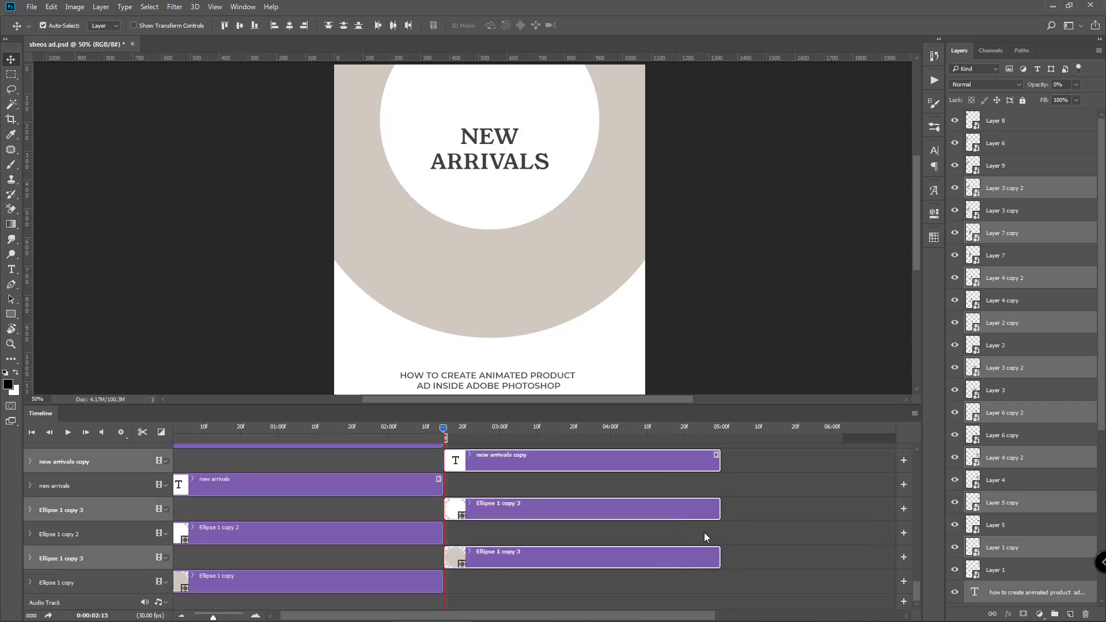
key(Delete)
Step: Play the trimmed animation from the start of the timeline to preview the shoes fading in and out
scroll(667, 517, up, 10)
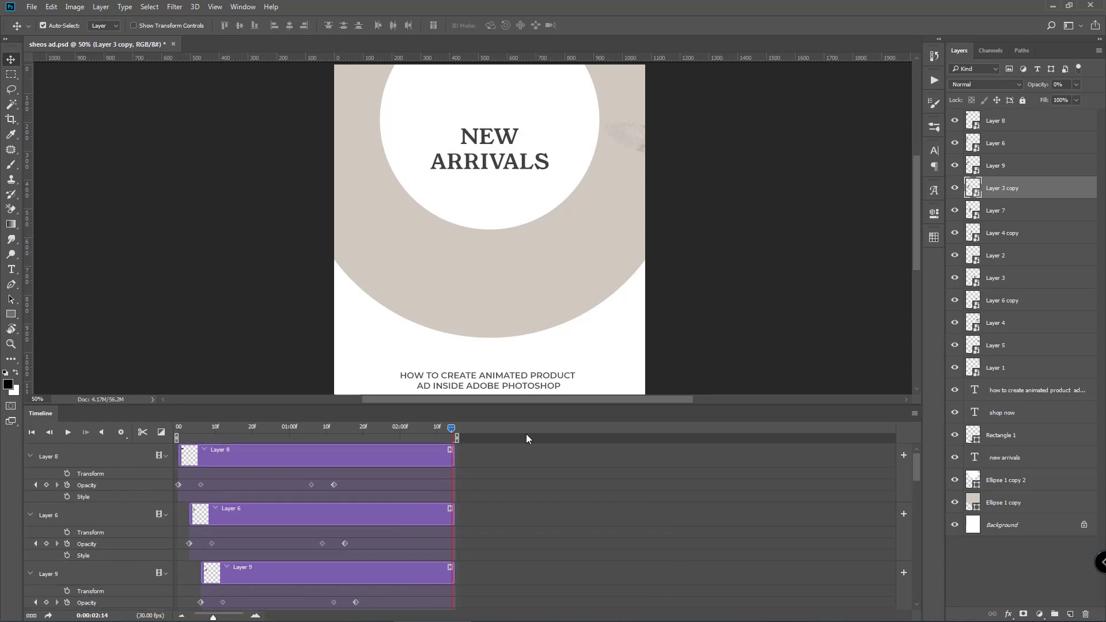
drag(451, 429, 178, 440)
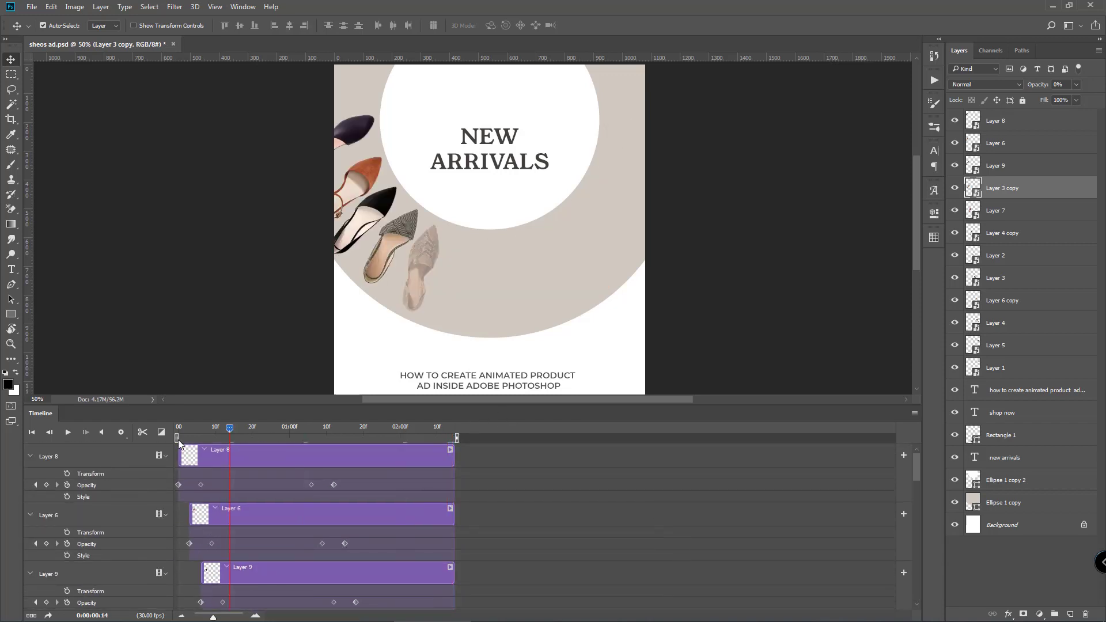
click(67, 433)
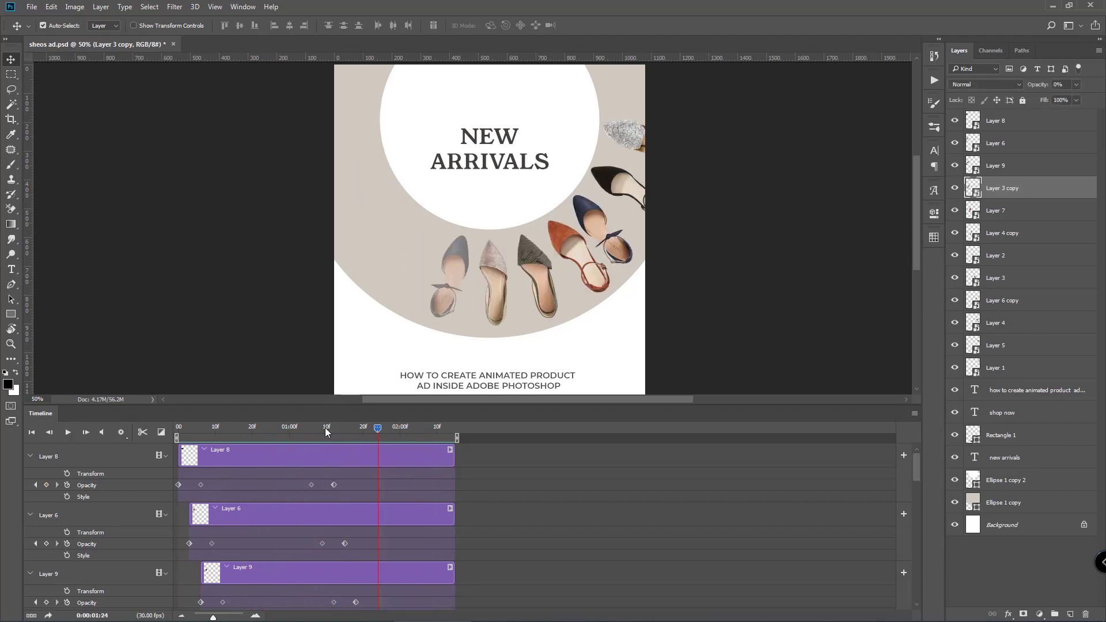
key(space)
Step: Make the timeline shorter to show more of the canvas, and check the animation's end time and playback
drag(408, 406, 453, 484)
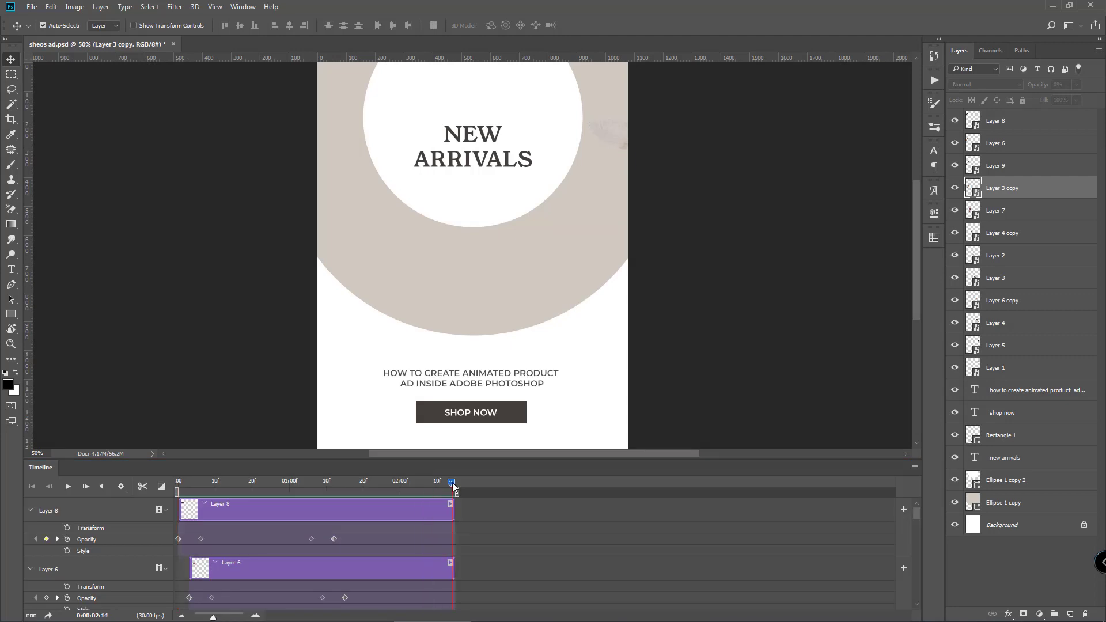
click(104, 615)
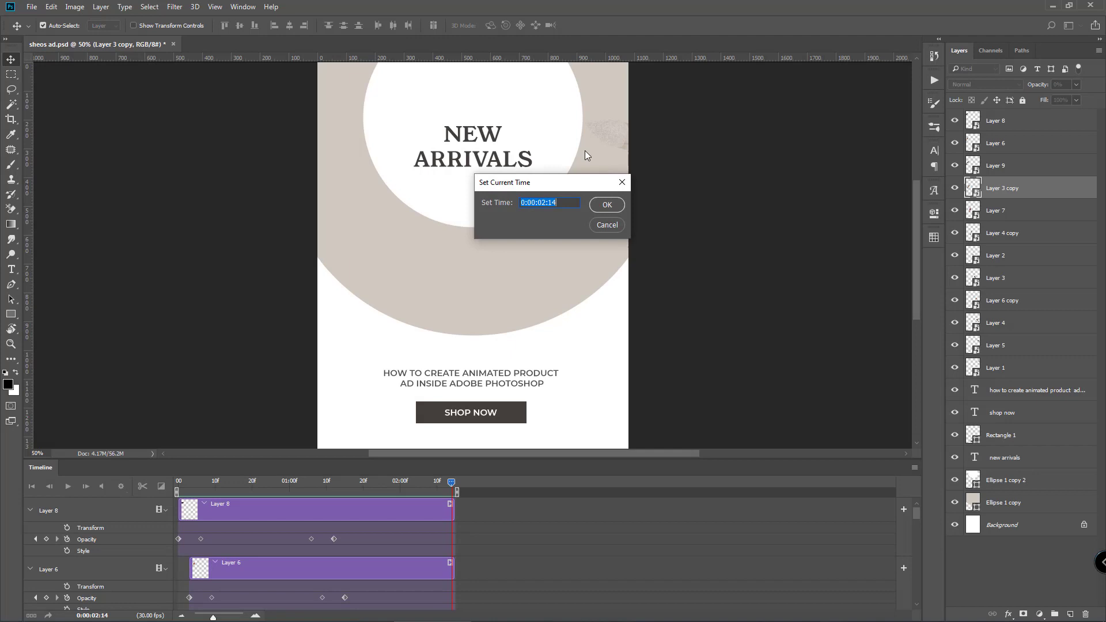
click(604, 206)
key(space)
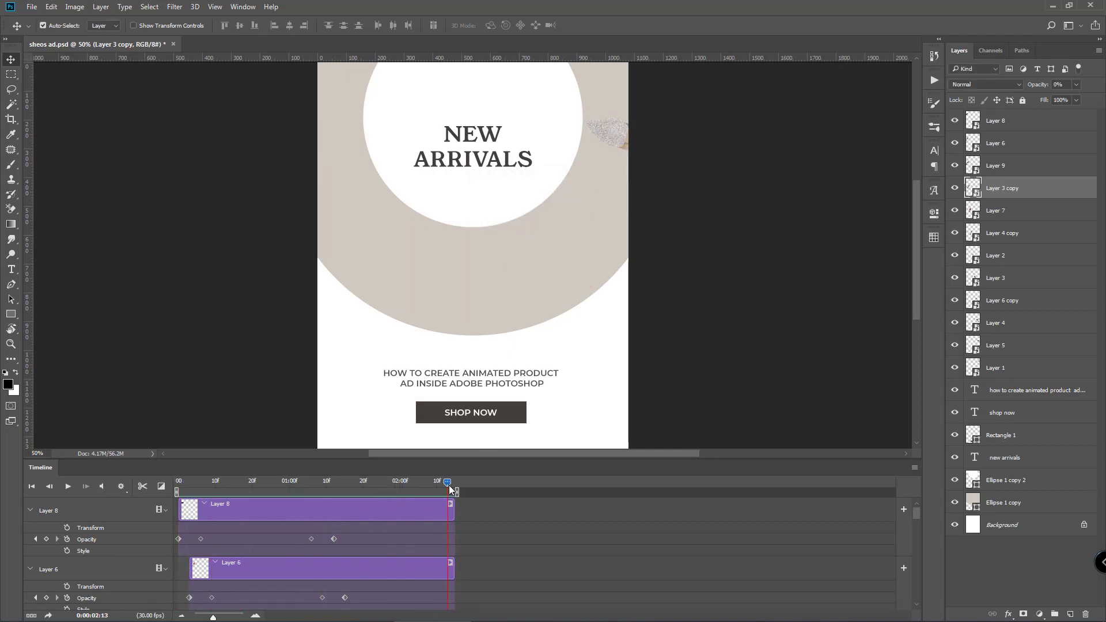
key(space)
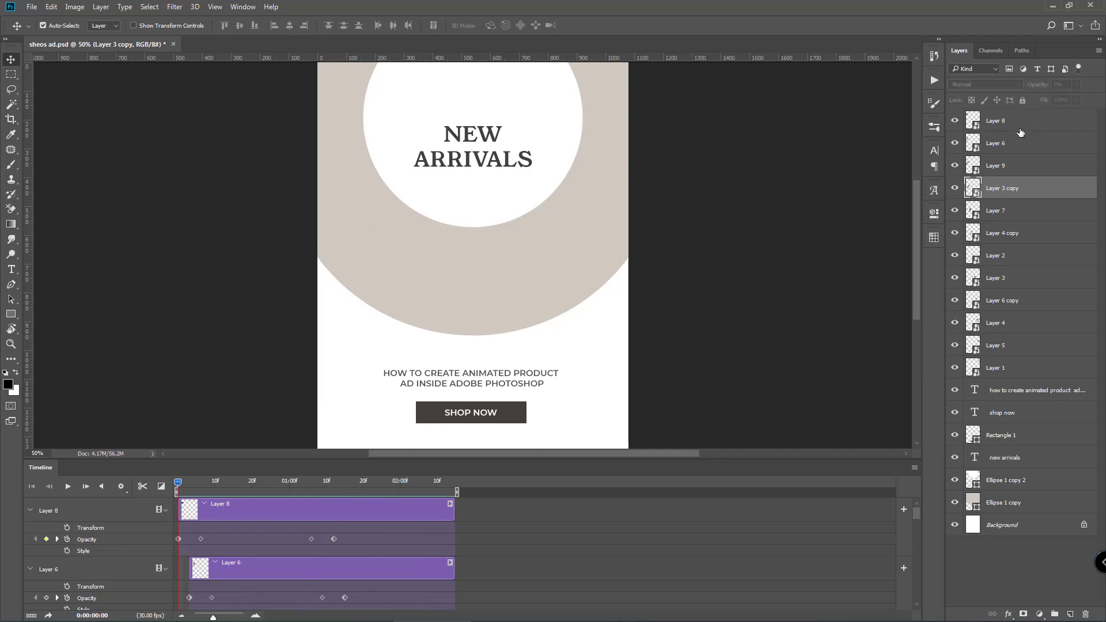
Step: Convert all layers from Layer 8 down to Ellipse 1 copy into a single smart object, leaving out the Background
click(1018, 124)
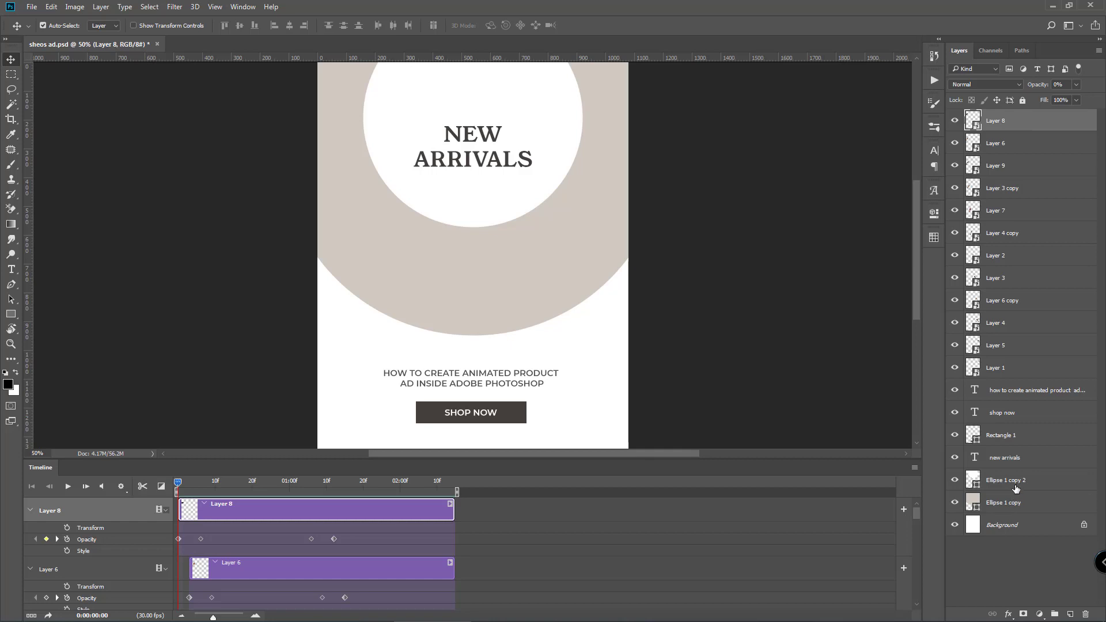
key(ctrl)
shift+click(1011, 502)
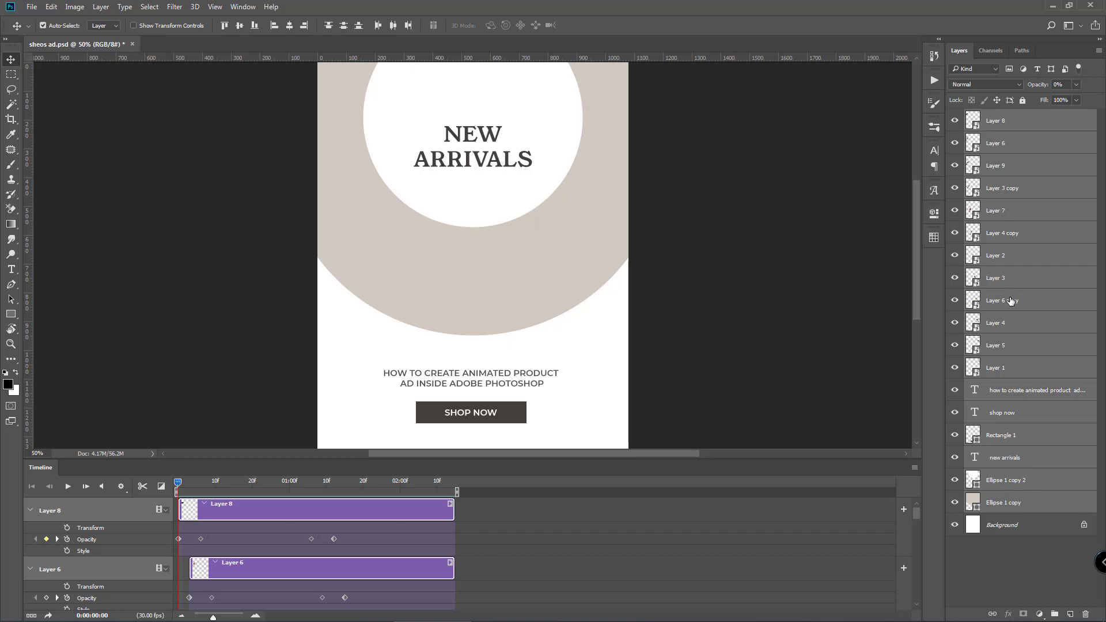
right_click(1001, 278)
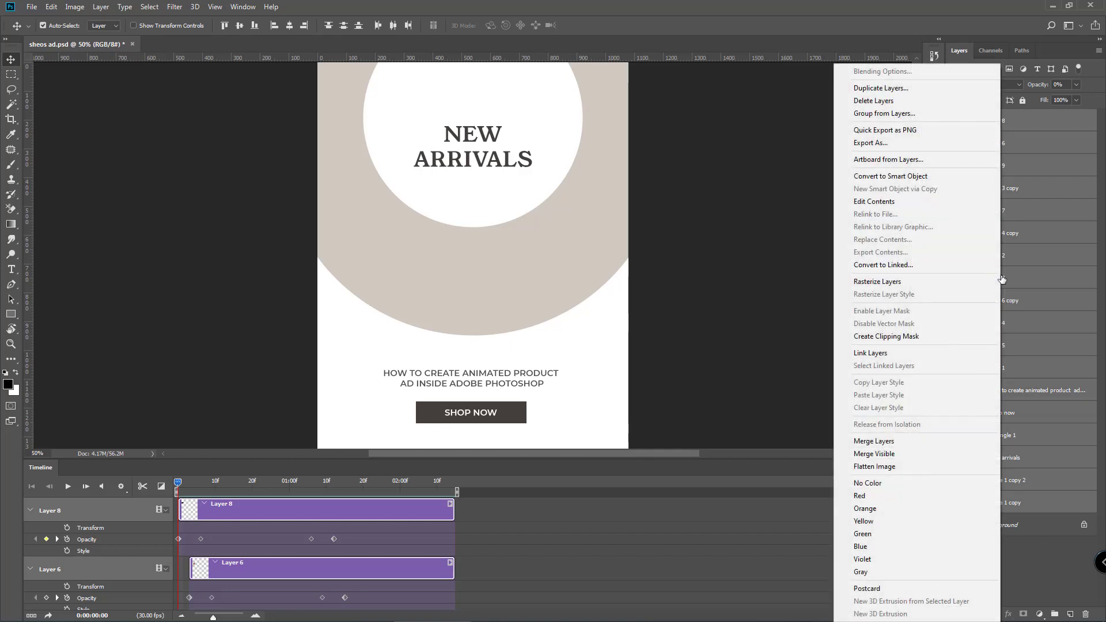
click(904, 176)
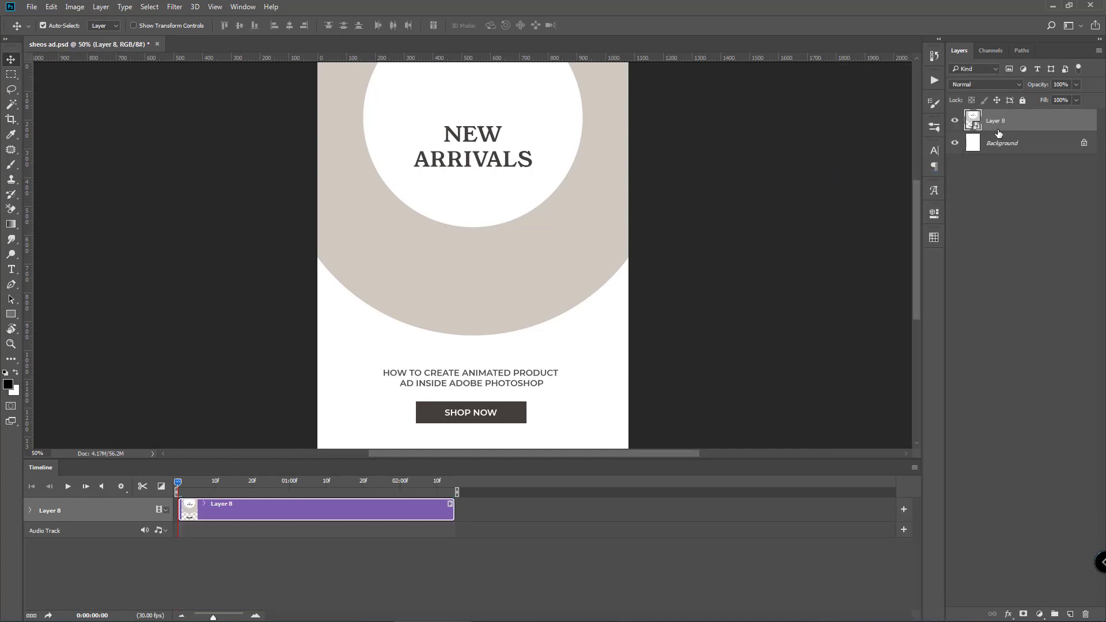
Step: Duplicate the smart object clip three times along the timeline, starting the copies at 0:00:02:14, 0:00:04:28 and 0:00:07:12
key(space)
key(ctrl+j)
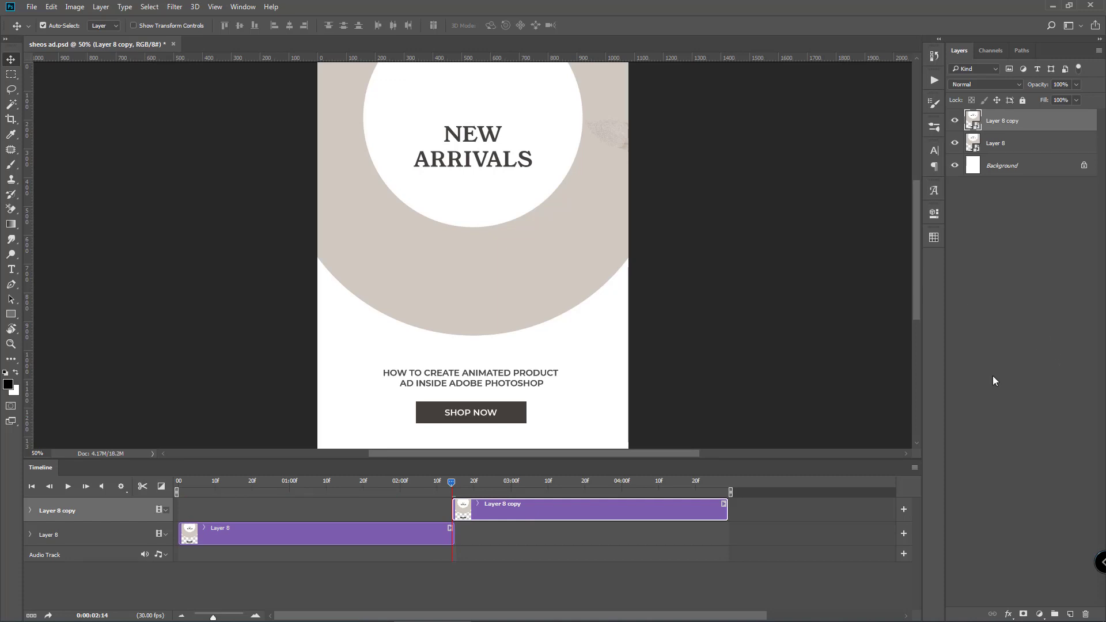
drag(683, 491, 724, 481)
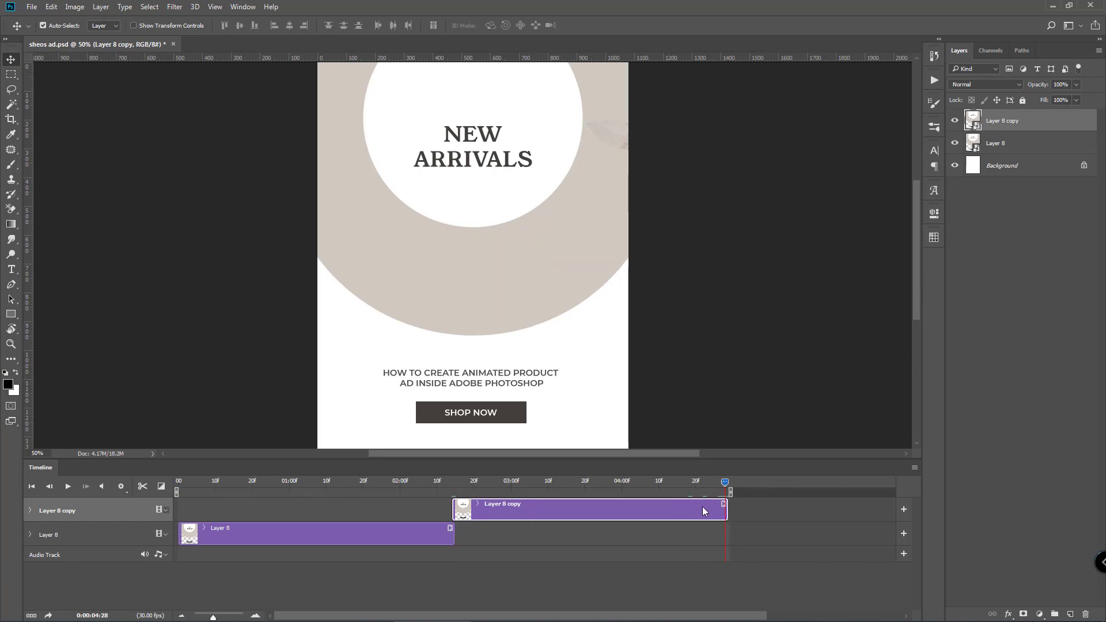
key(ctrl+j)
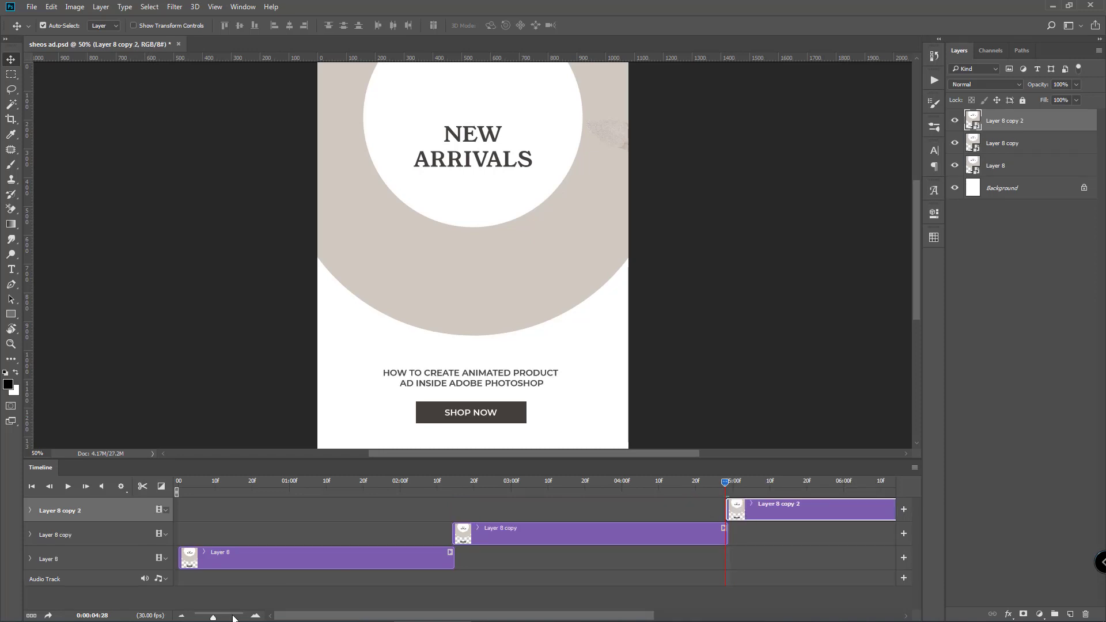
drag(214, 617, 209, 617)
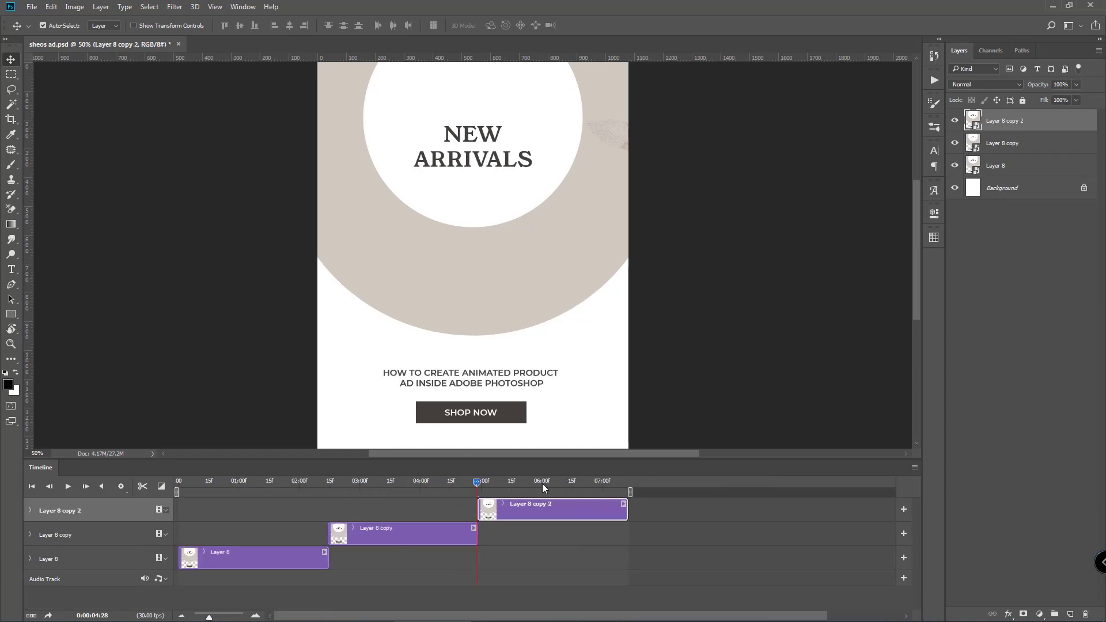
click(605, 481)
drag(618, 482, 625, 481)
key(ctrl+j)
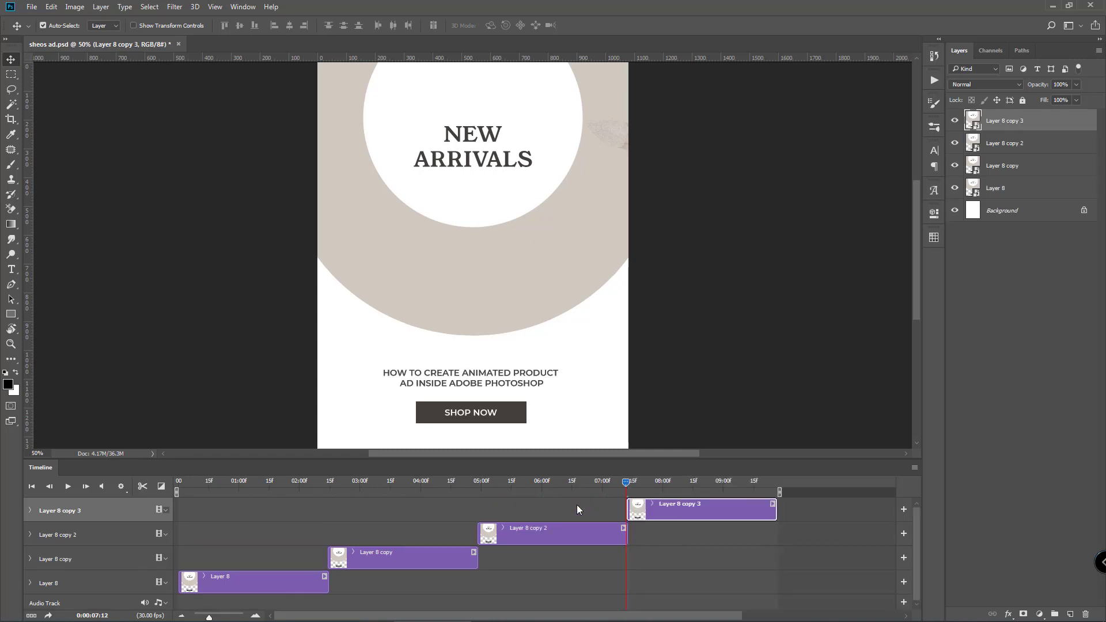
Step: Scrub through the four consecutive clips and play the looped animation from the start to preview it
drag(625, 482, 179, 483)
drag(728, 484, 777, 482)
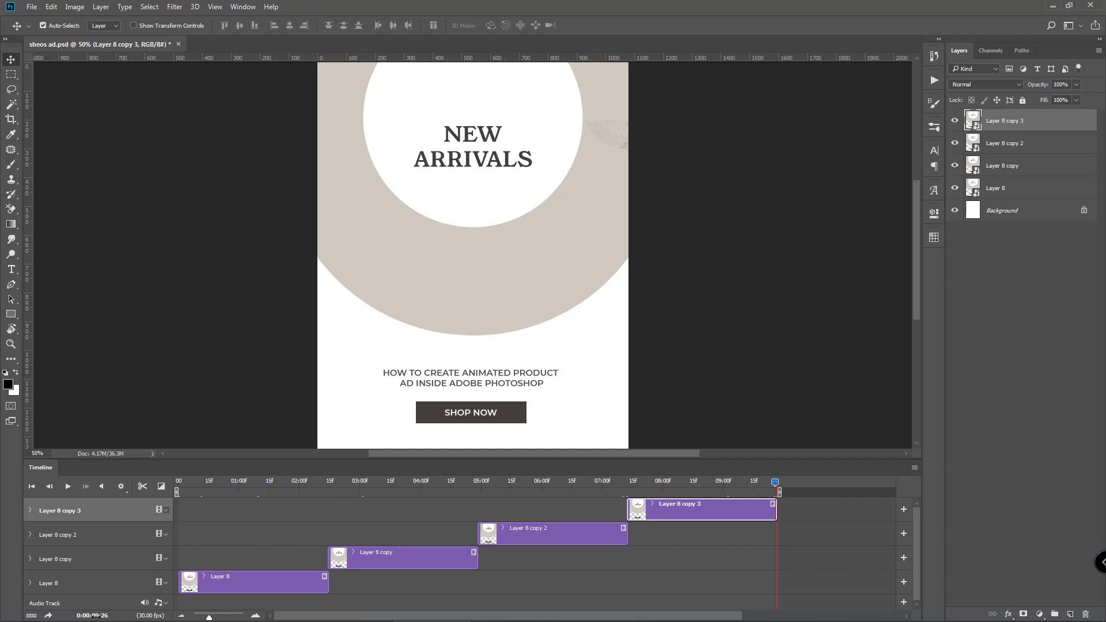
drag(218, 482, 160, 477)
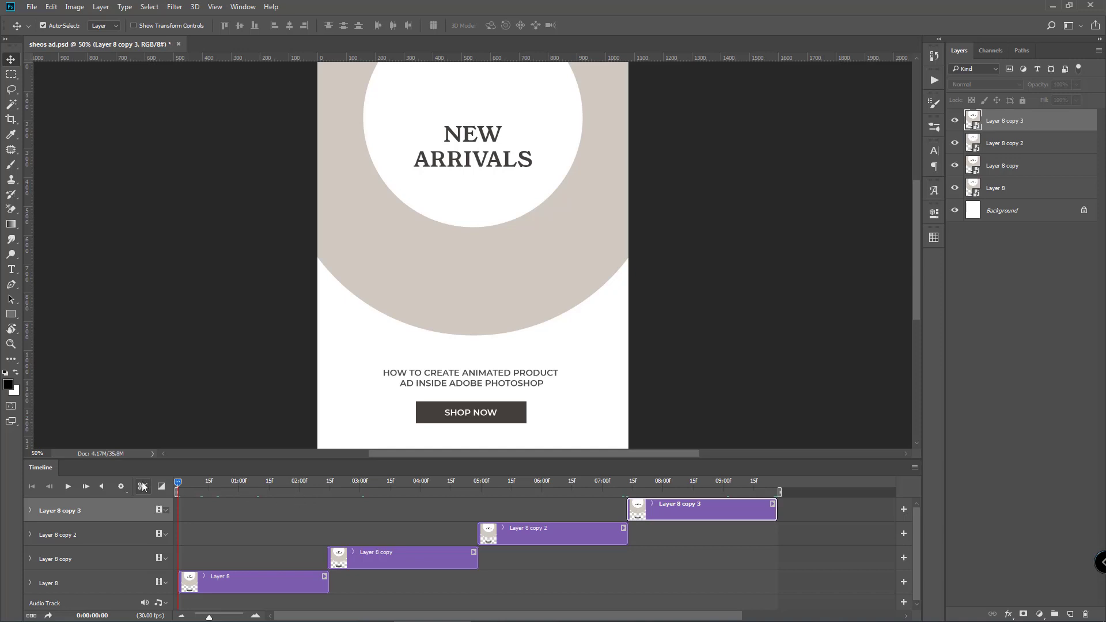
click(68, 487)
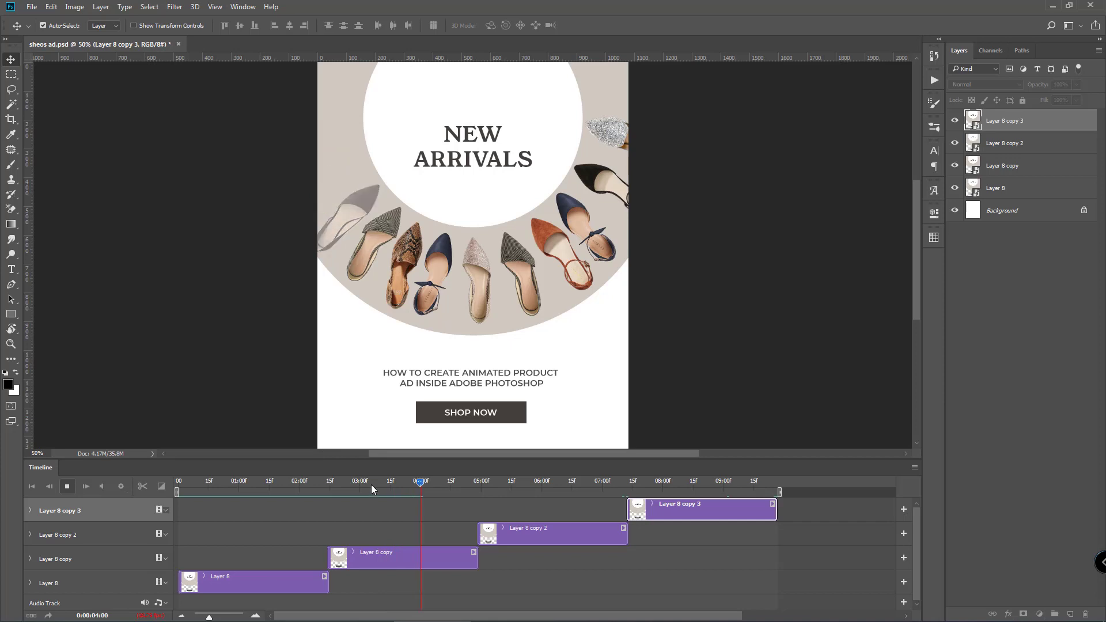
mouse_move(428, 483)
mouse_down()
mouse_move(273, 482)
mouse_move(409, 477)
mouse_up()
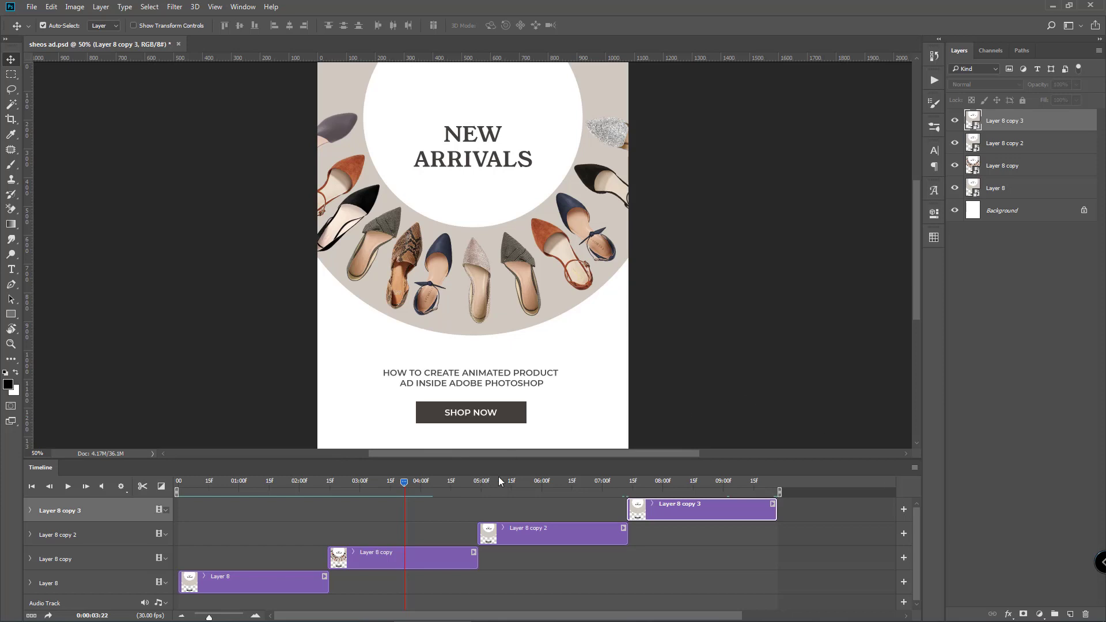
Step: Render the timeline's work area to an H.264 video with Adobe Media Encoder, naming the file sheos ad_.mp4
click(914, 468)
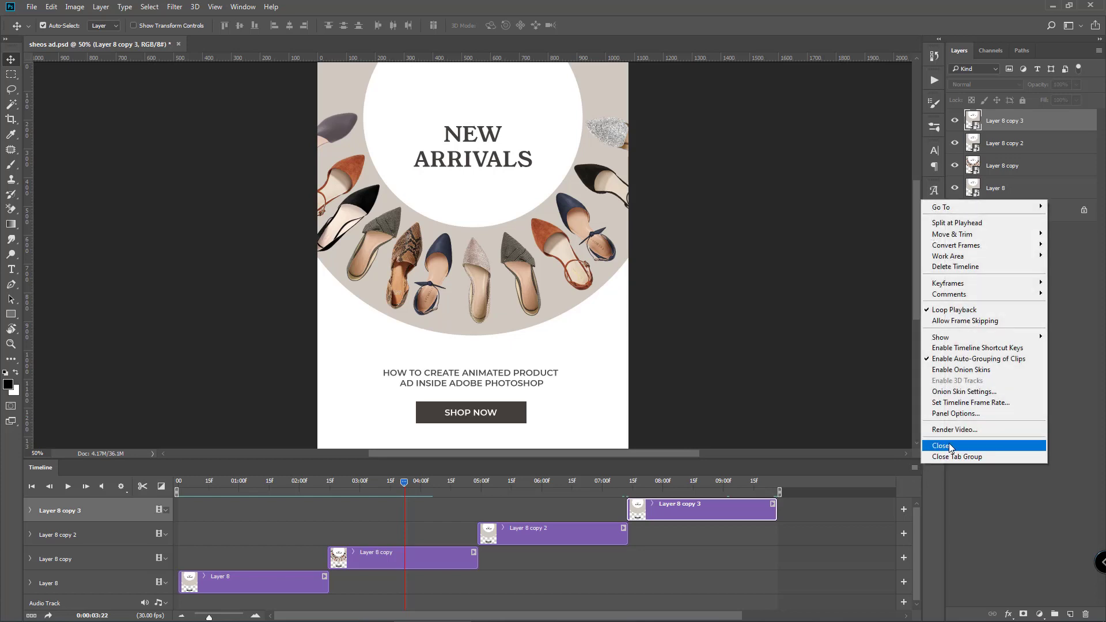
click(979, 428)
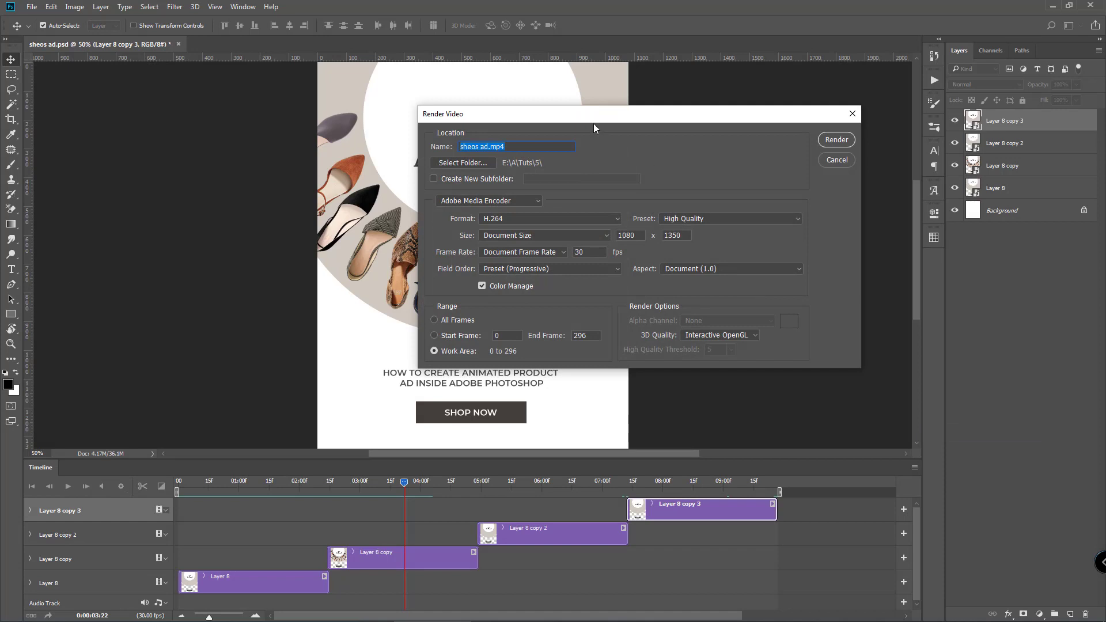
drag(593, 123, 800, 161)
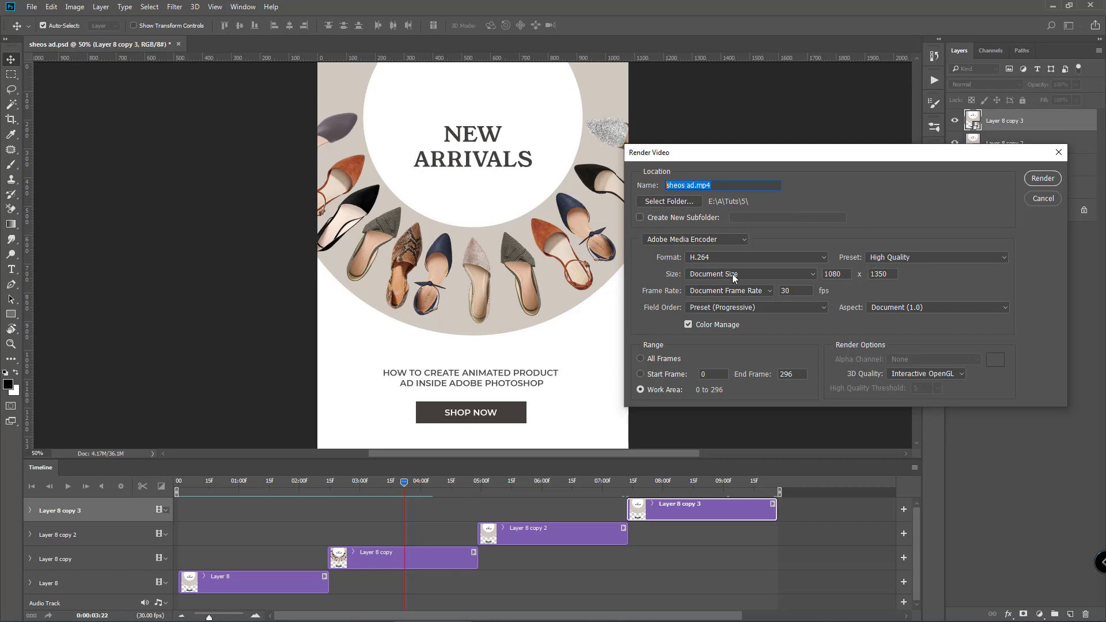
double_click(833, 274)
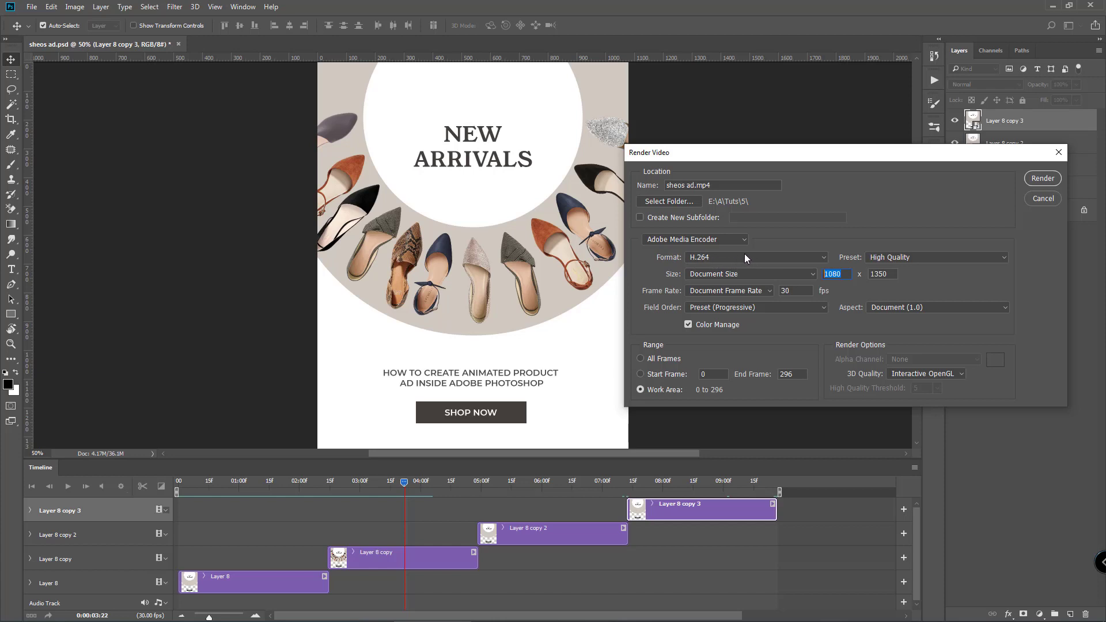
click(709, 240)
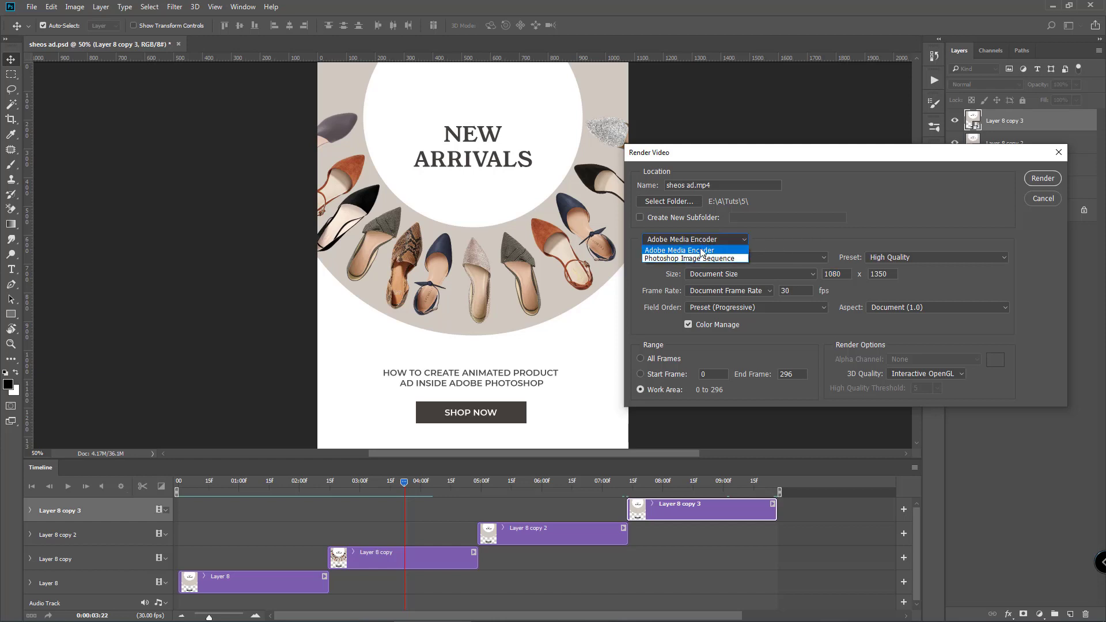
click(826, 237)
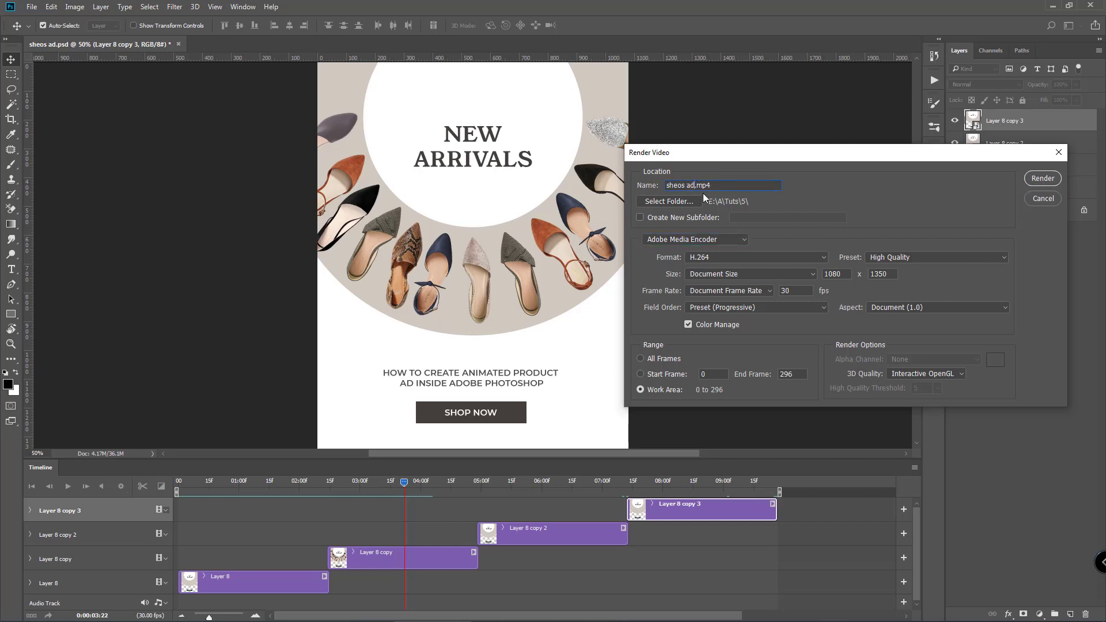
text(_)
click(1039, 179)
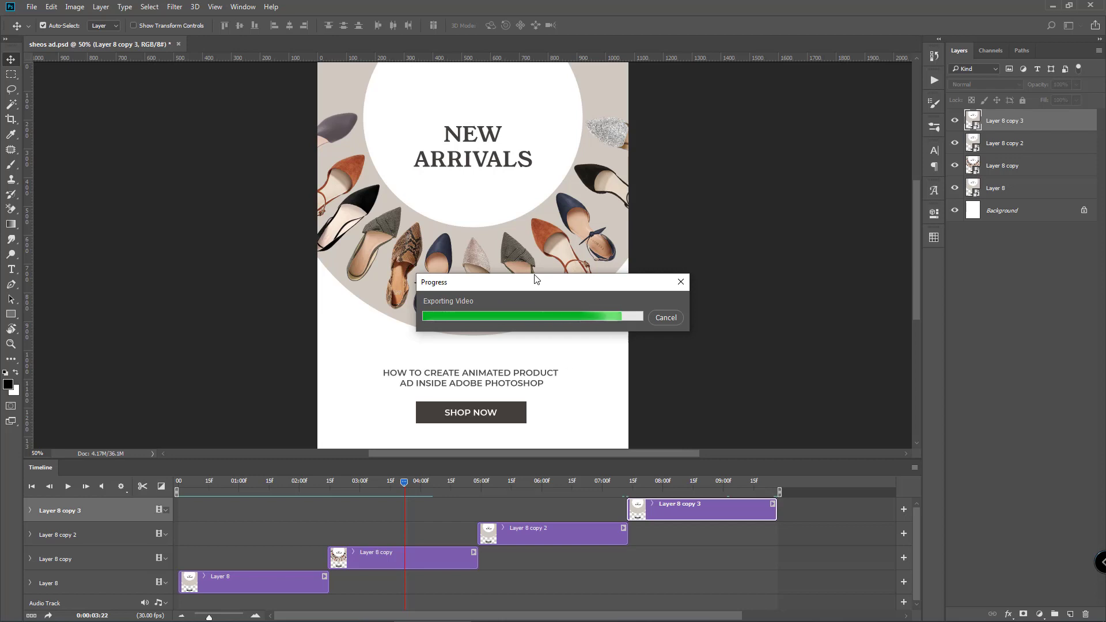
click(535, 231)
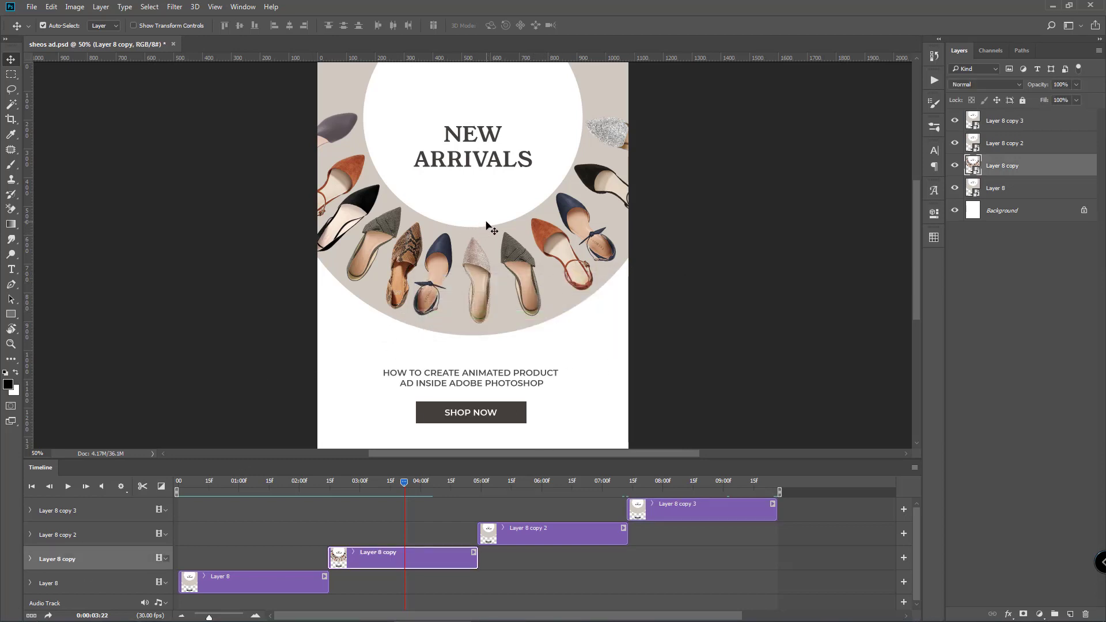
Step: Switch to folder 5 in File Explorer, play sheos ad_.mp4 full screen to review it, and pause it back in the window
key(super)
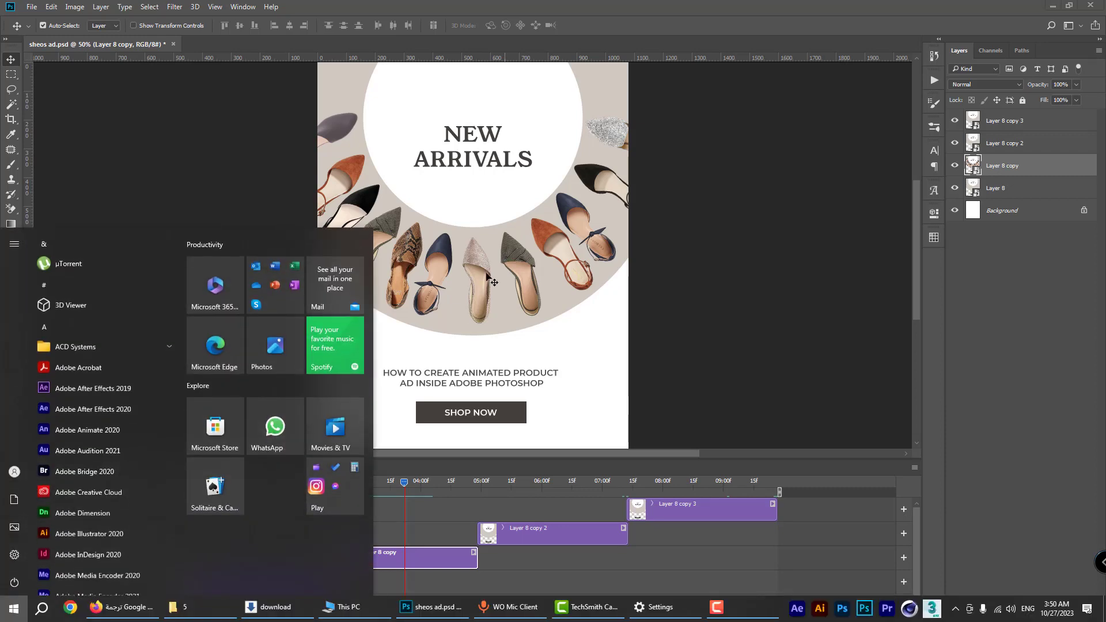
click(211, 602)
click(379, 78)
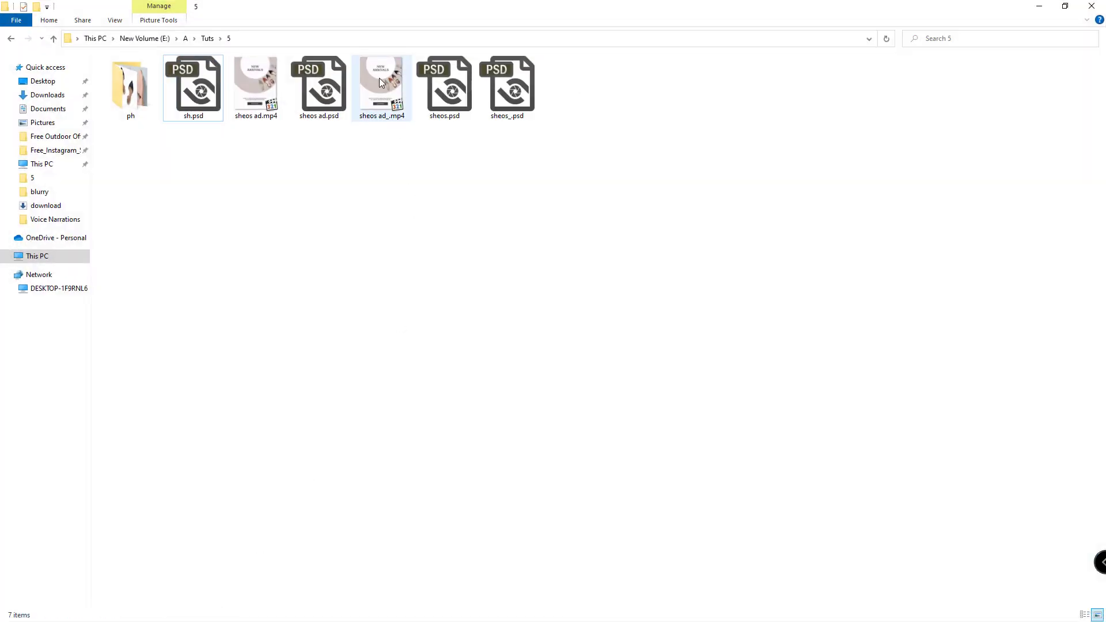
double_click(379, 80)
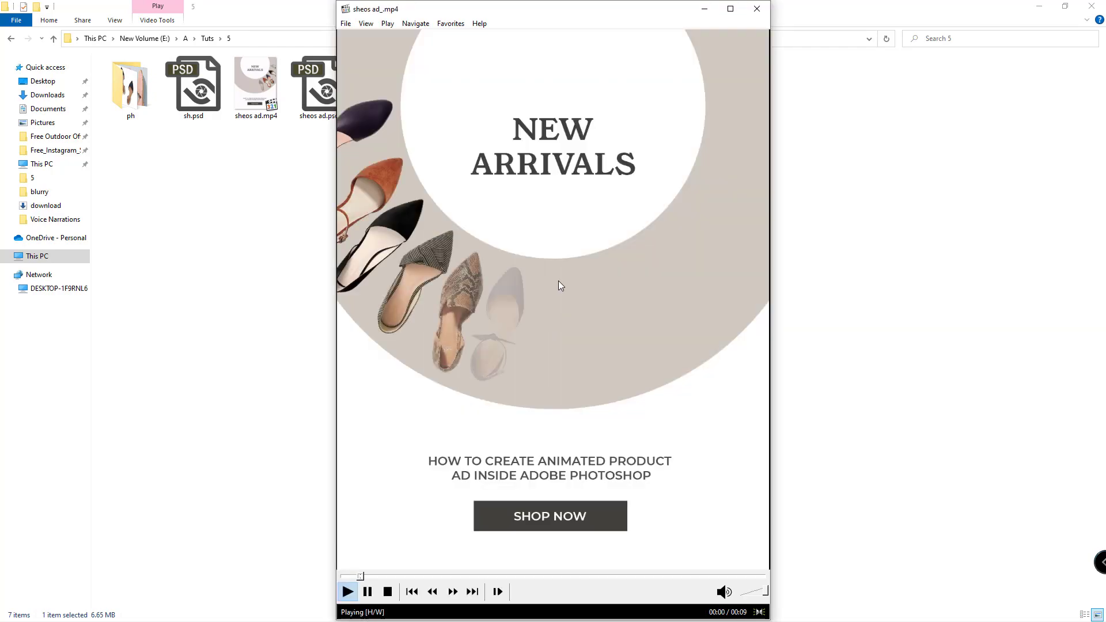
double_click(558, 281)
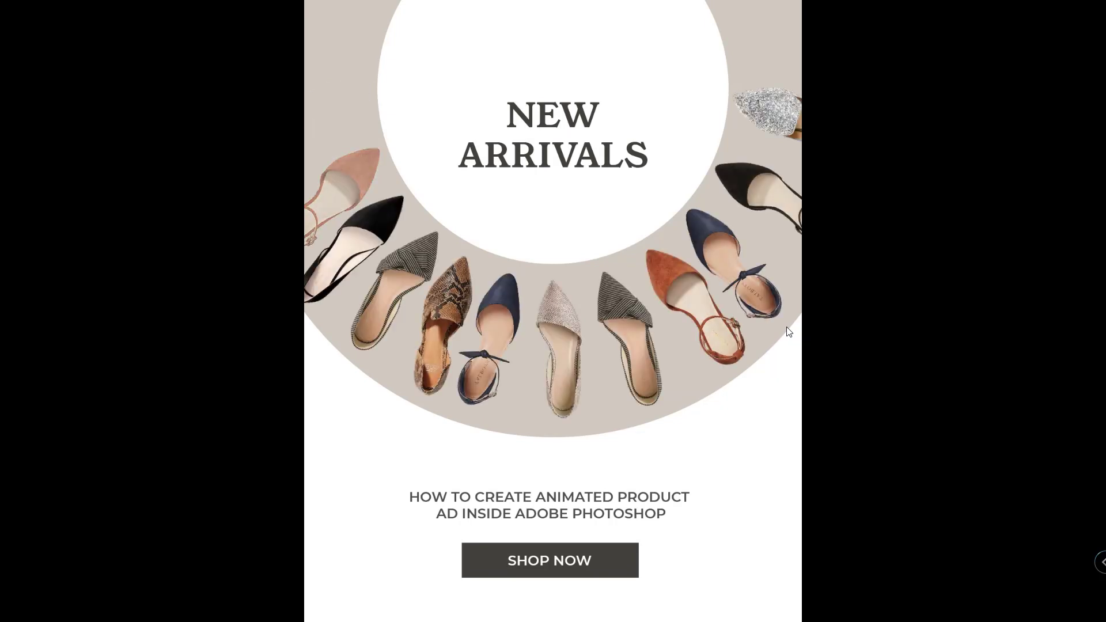
double_click(636, 285)
click(597, 241)
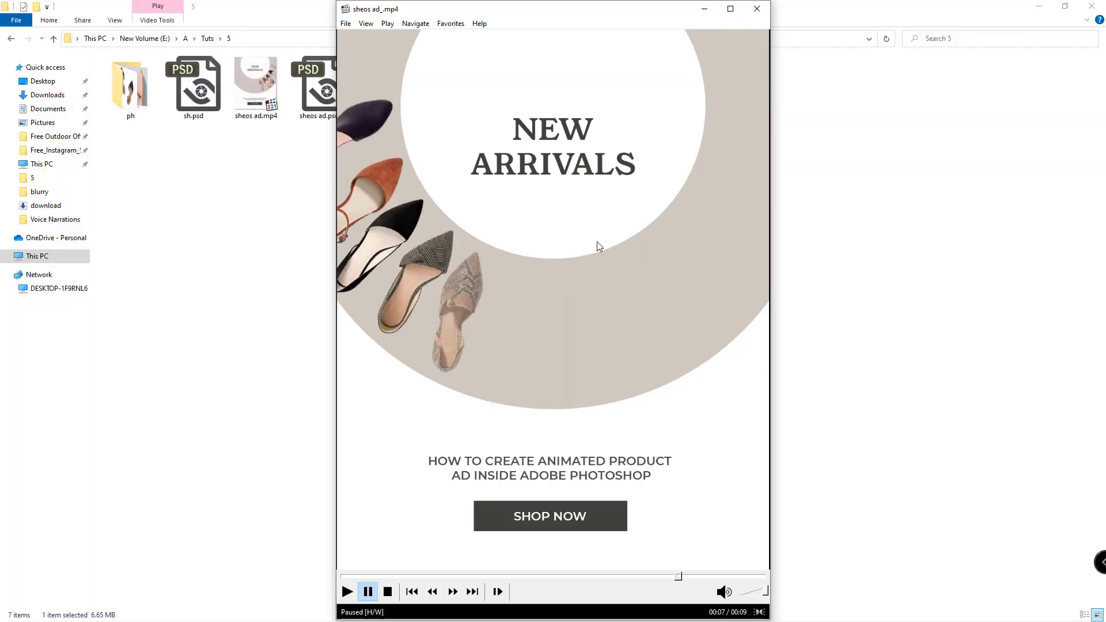